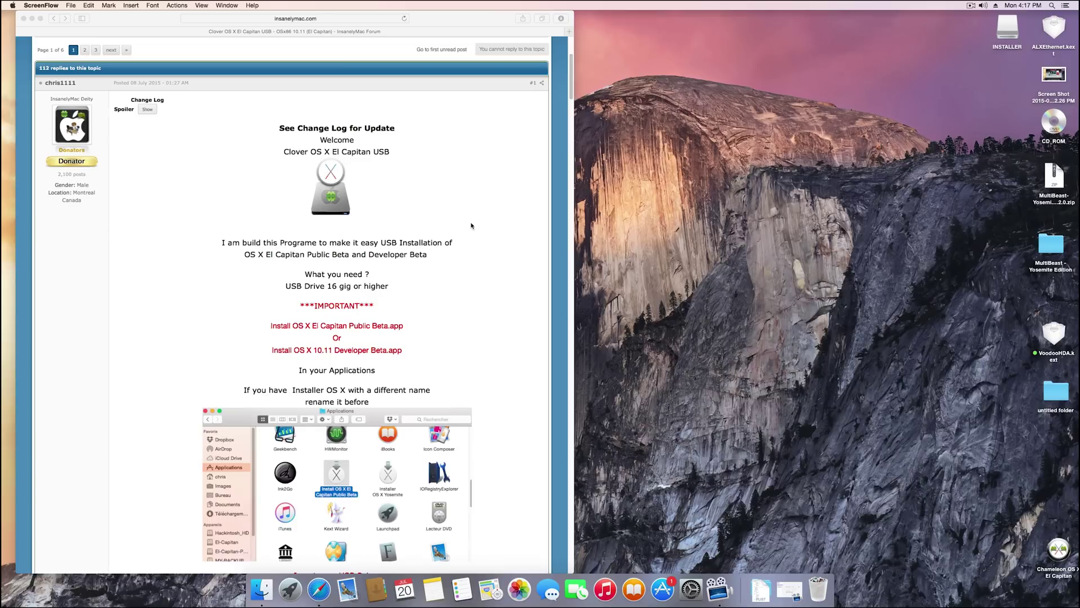
# Read the El Capitan forum post, highlighting its title and author.
pyautogui.click(348, 171)
pyautogui.moveTo(332, 151); pyautogui.dragTo(370, 152)
pyautogui.click(367, 153)
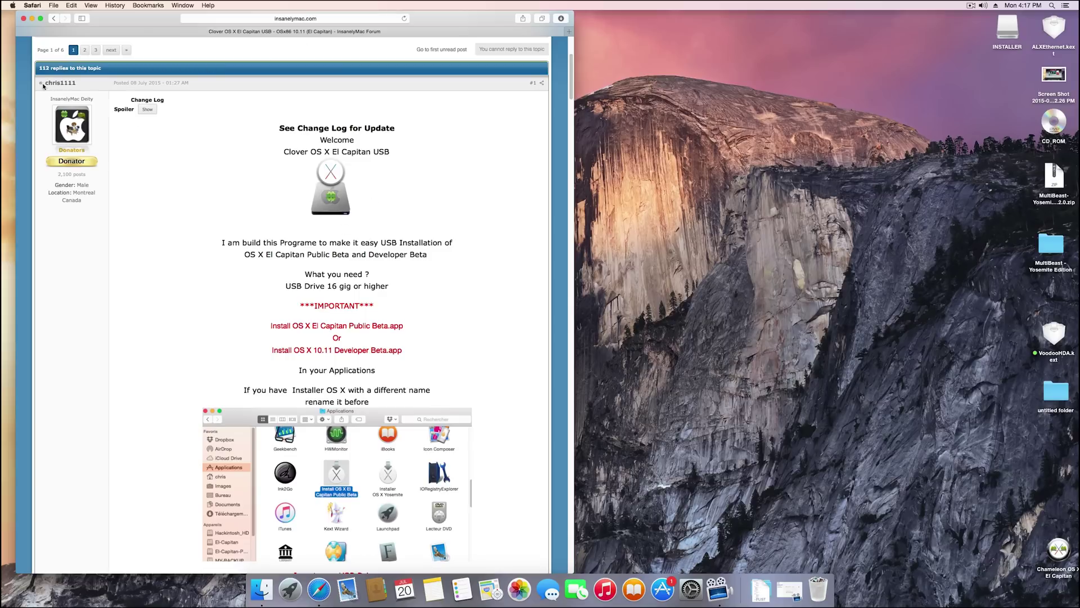
pyautogui.moveTo(76, 83)
pyautogui.mouseDown()
pyautogui.moveTo(47, 84)
pyautogui.moveTo(68, 91)
pyautogui.mouseUp()
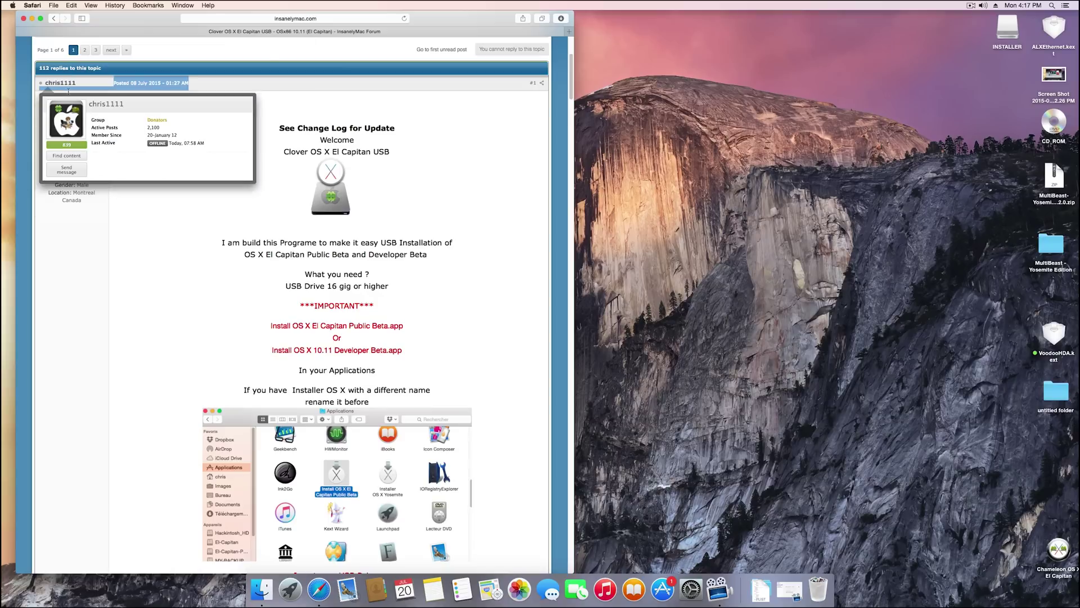
pyautogui.click(153, 213)
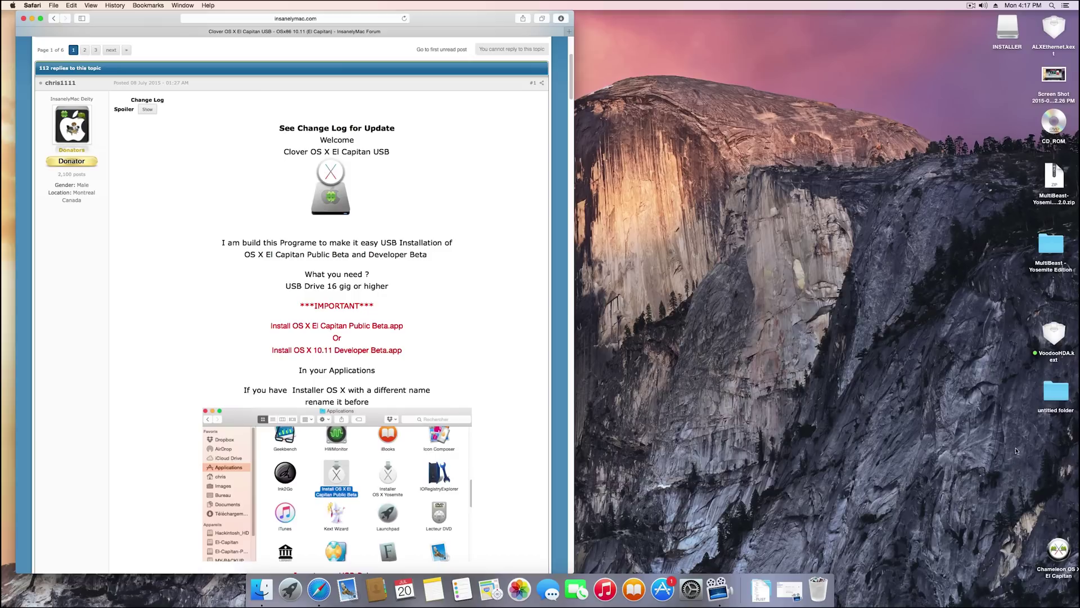
# Copy the Clover OS X El Capitan app from el capitan essentials to the desktop, beside the Chameleon icon.
pyautogui.doubleClick(1062, 387)
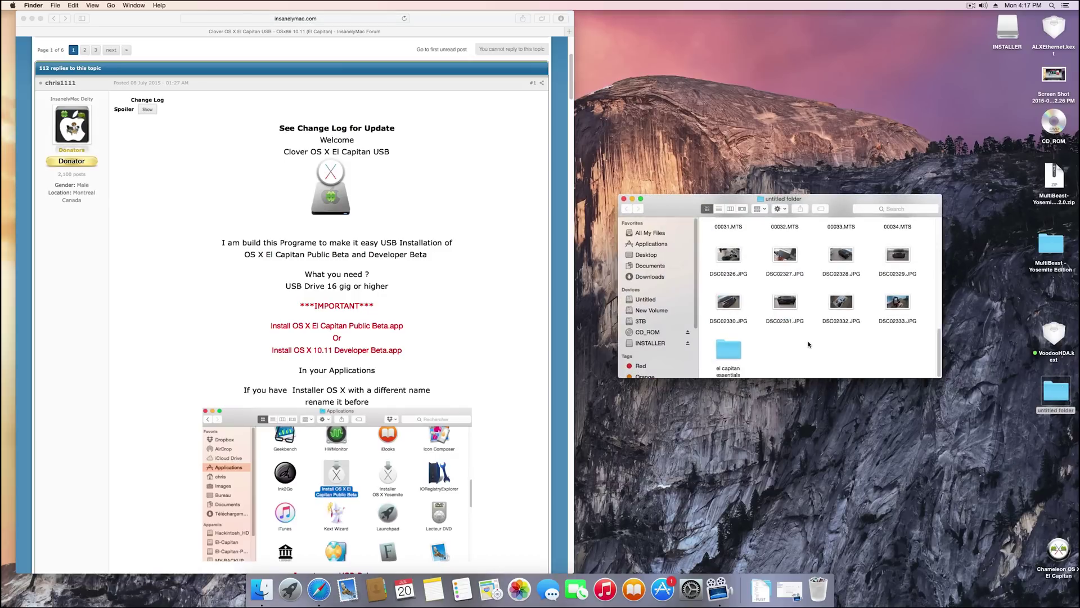
pyautogui.doubleClick(729, 348)
pyautogui.moveTo(799, 300); pyautogui.dragTo(903, 485)
pyautogui.click(632, 198)
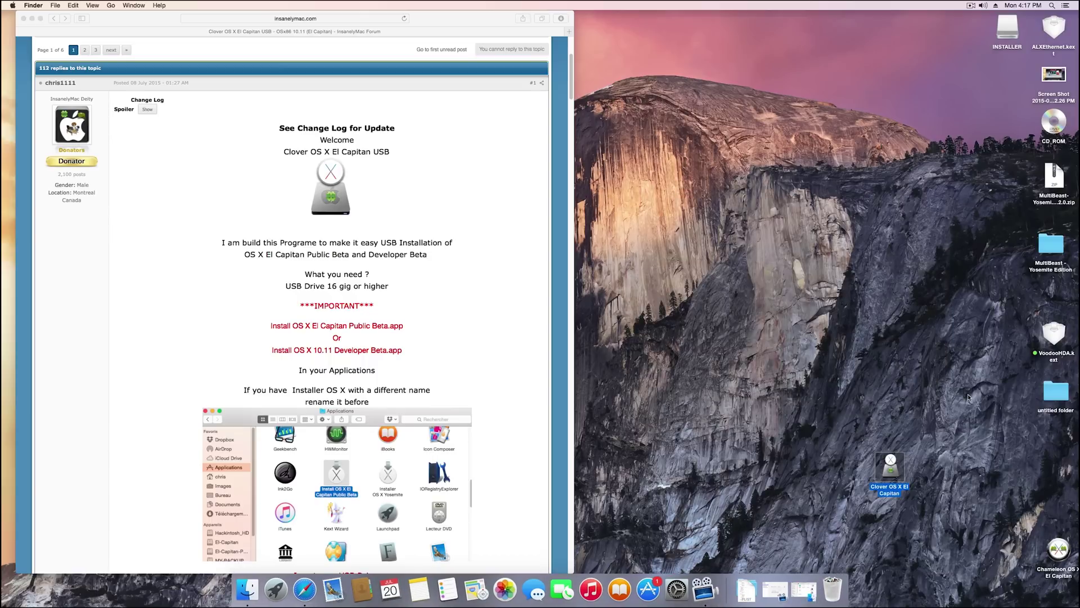
pyautogui.moveTo(891, 487); pyautogui.dragTo(742, 294)
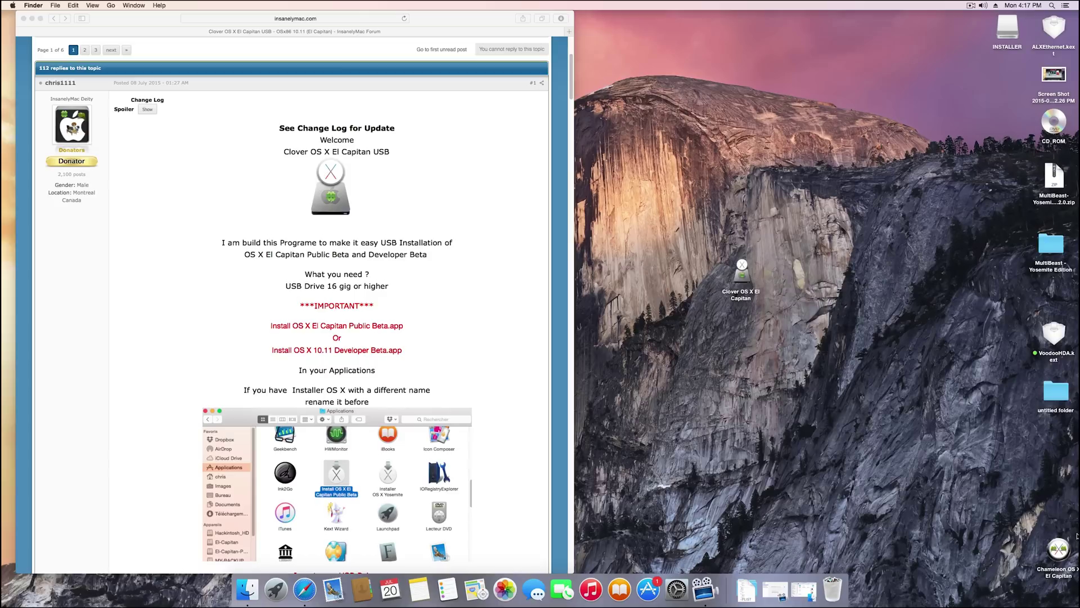
pyautogui.moveTo(1058, 549); pyautogui.dragTo(1053, 447)
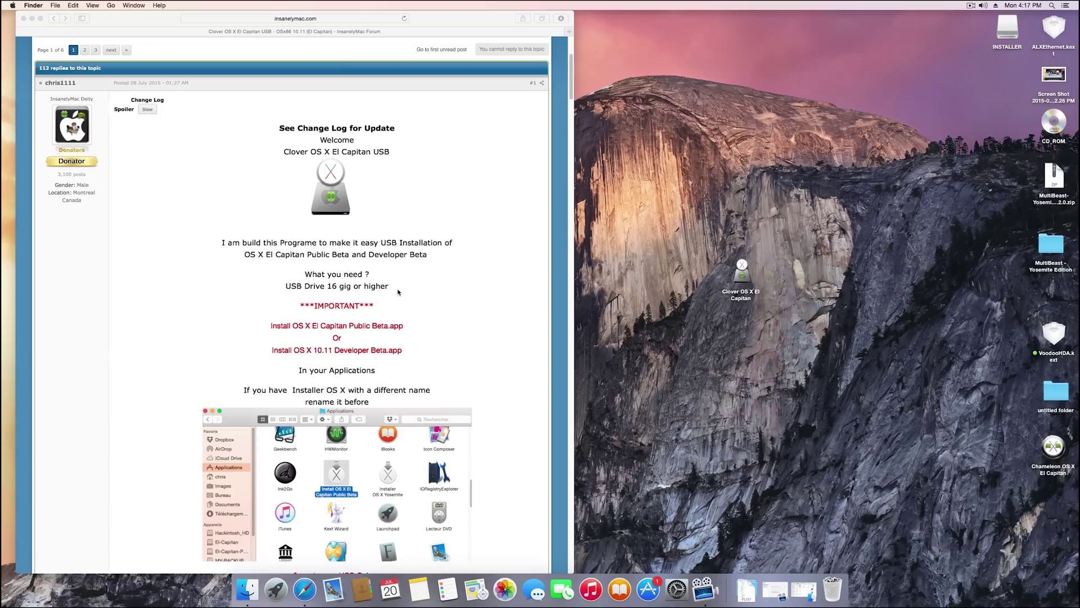
# Check the forum's required El Capitan beta apps against the Install OS X 10.11 Developer Beta in Applications.
pyautogui.click(134, 5)
pyautogui.click(147, 119)
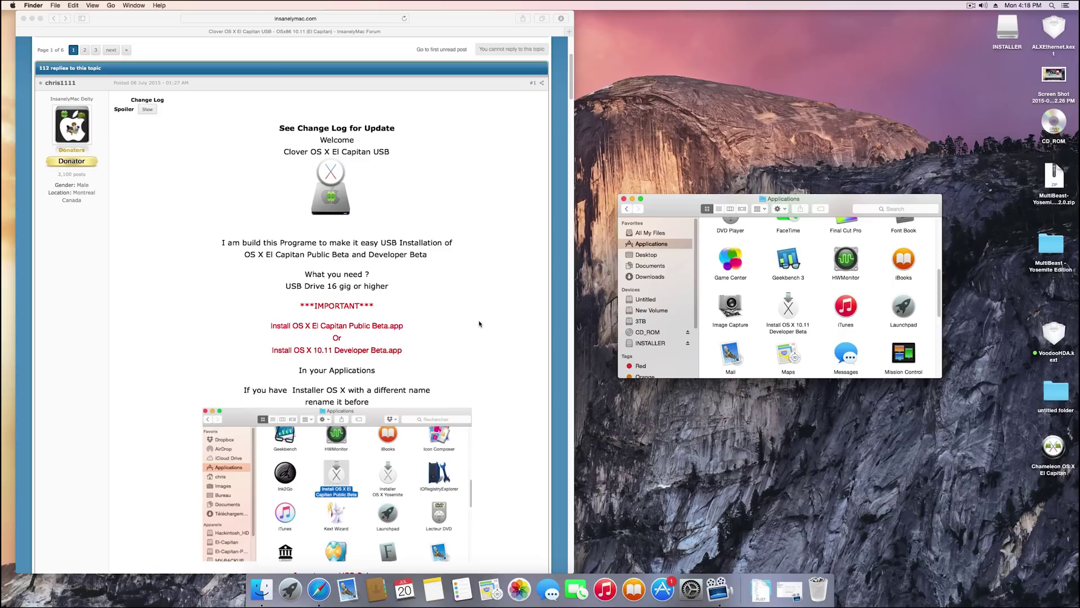
pyautogui.click(274, 327)
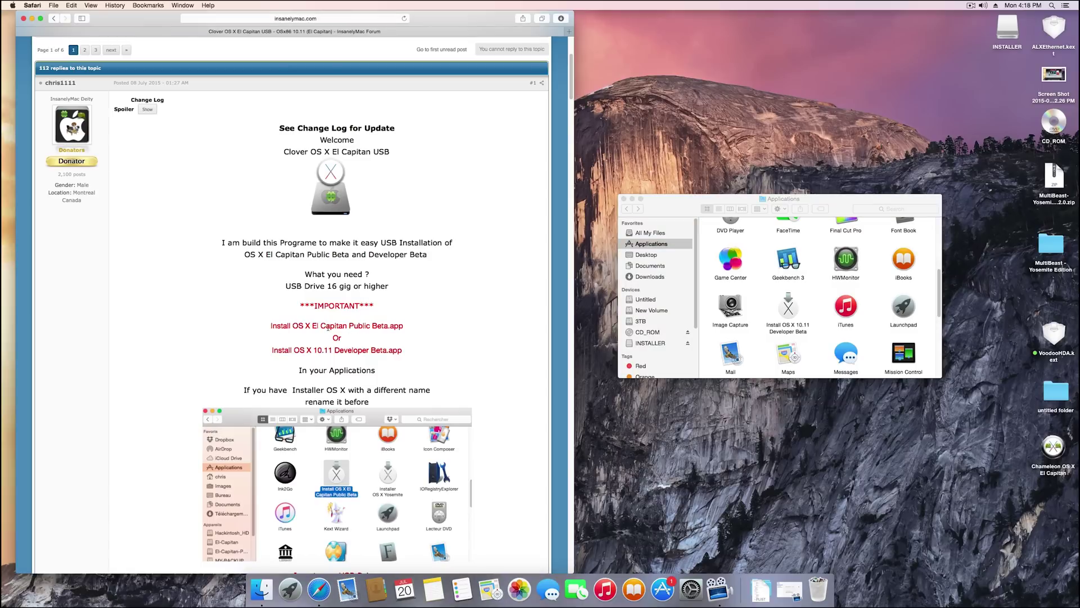
pyautogui.moveTo(304, 326); pyautogui.dragTo(385, 329)
pyautogui.click(342, 345)
pyautogui.moveTo(293, 350); pyautogui.dragTo(368, 348)
pyautogui.click(368, 348)
pyautogui.click(782, 308)
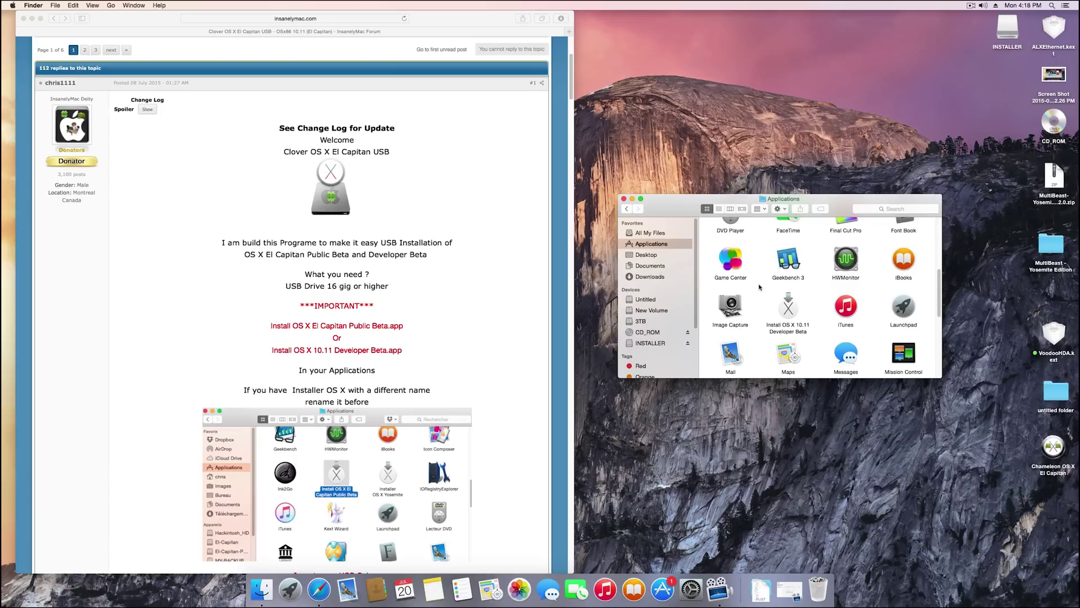
pyautogui.click(633, 198)
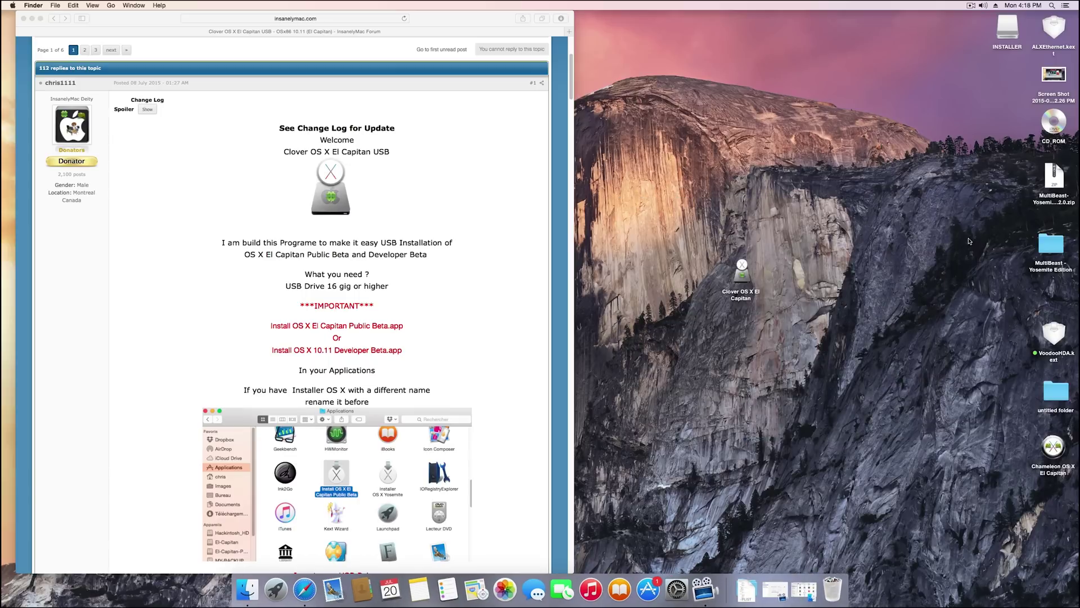
# Launch Disk Utility via Spotlight, repartition the JetFlash drive as one volume named 'USB', then quit.
pyautogui.click(1051, 6)
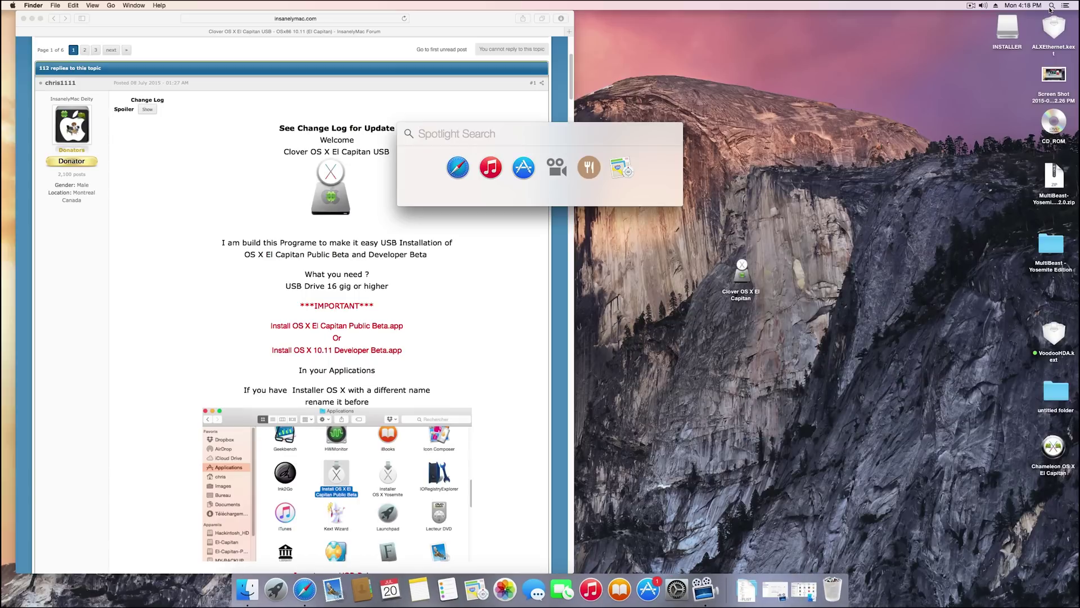
pyautogui.write('disk util')
pyautogui.press('Return')
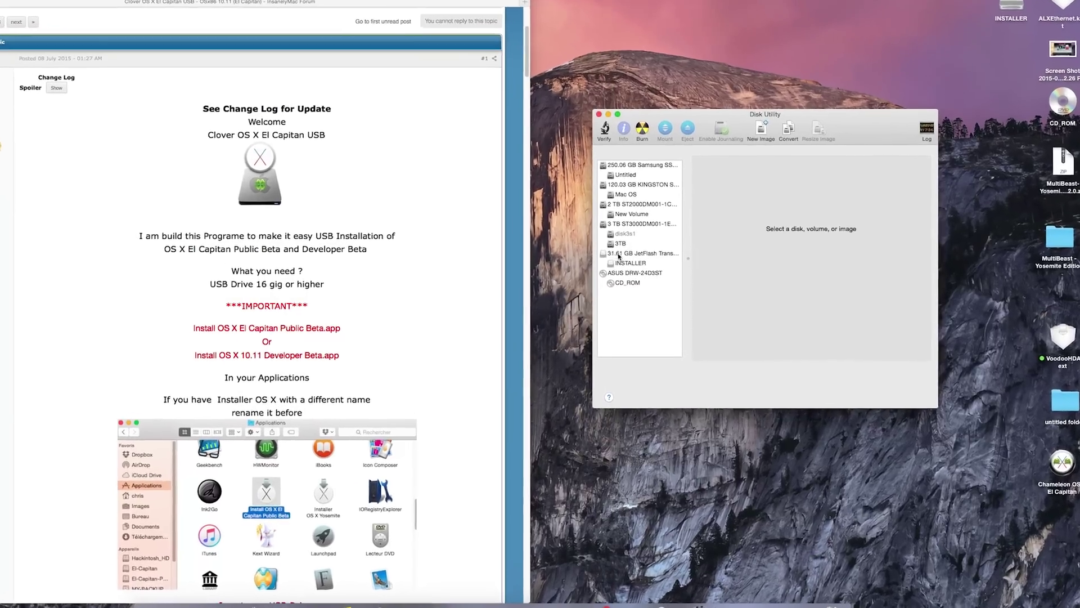
pyautogui.click(673, 257)
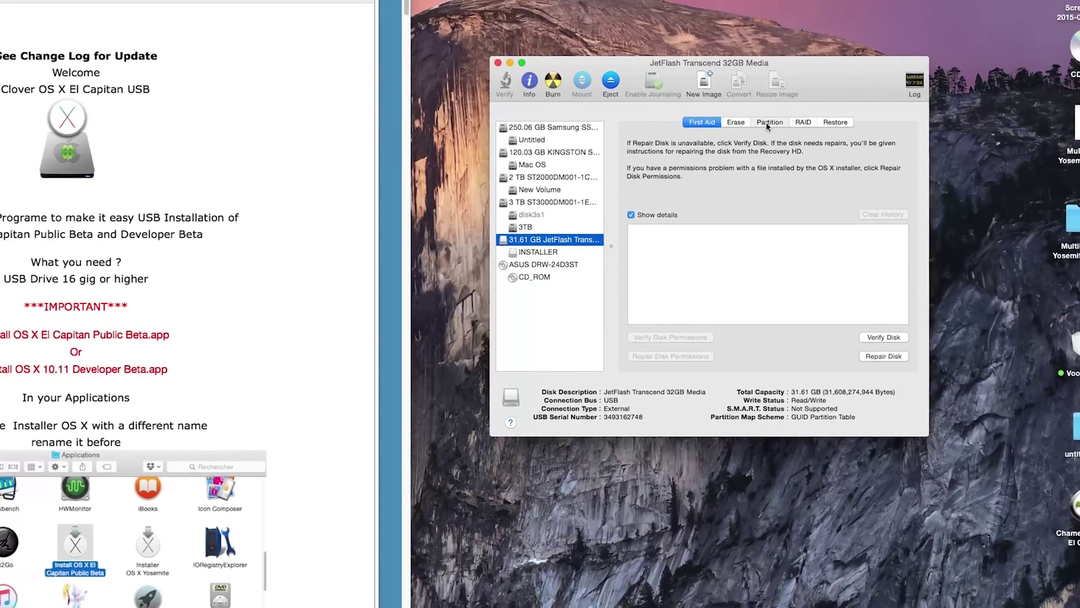
pyautogui.click(766, 123)
pyautogui.click(686, 158)
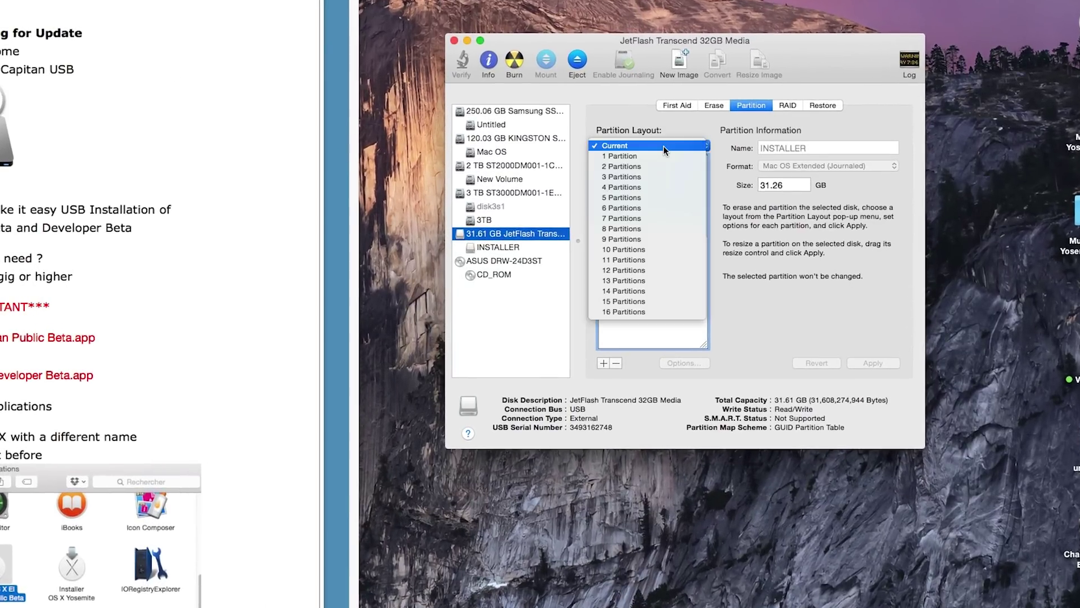
pyautogui.click(664, 155)
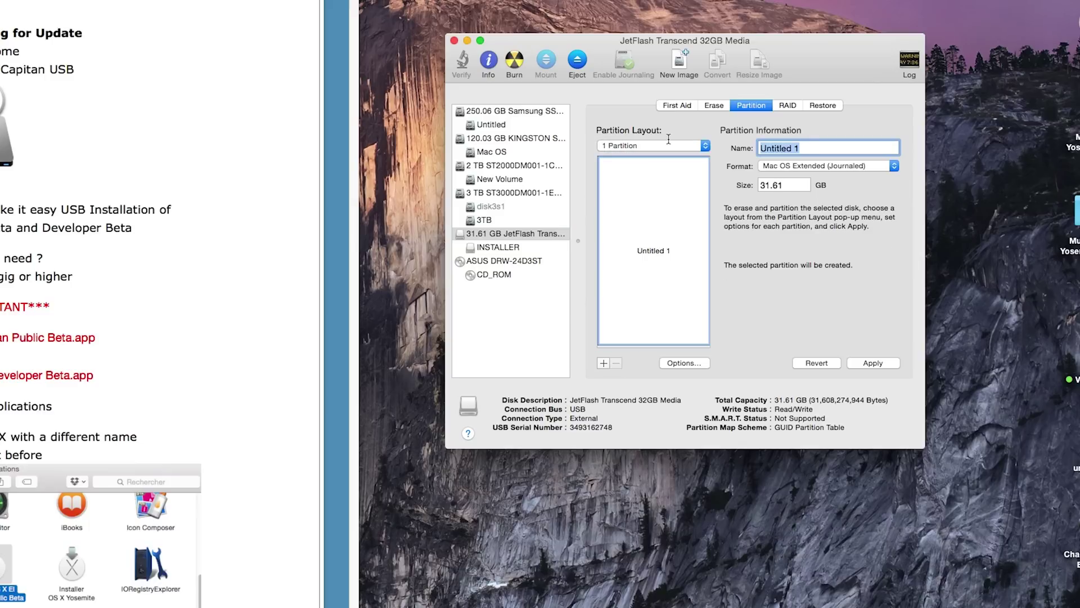
pyautogui.write('USB')
pyautogui.click(867, 362)
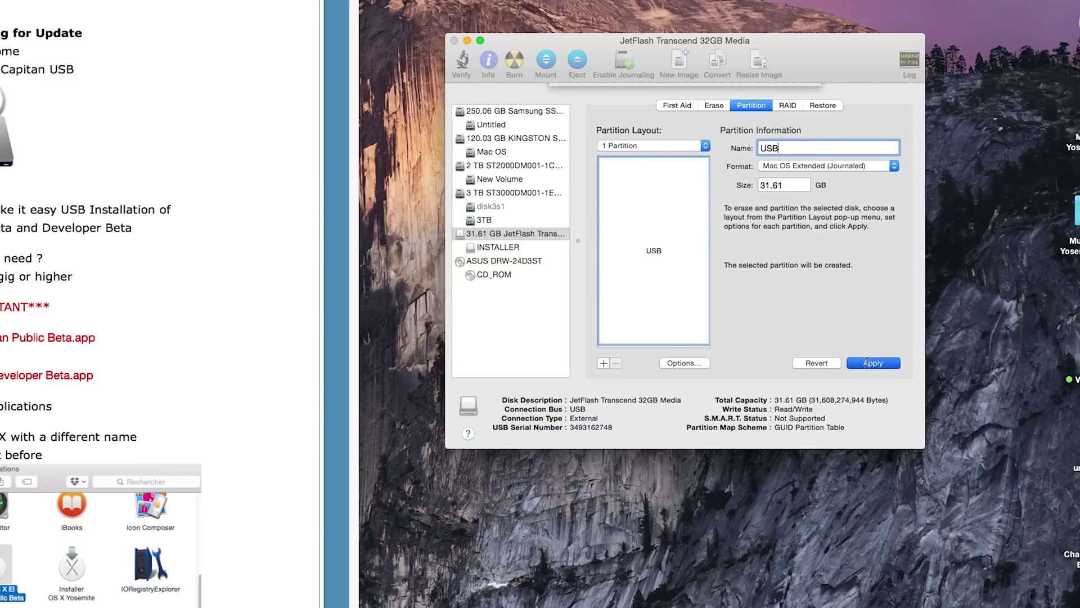
pyautogui.click(778, 217)
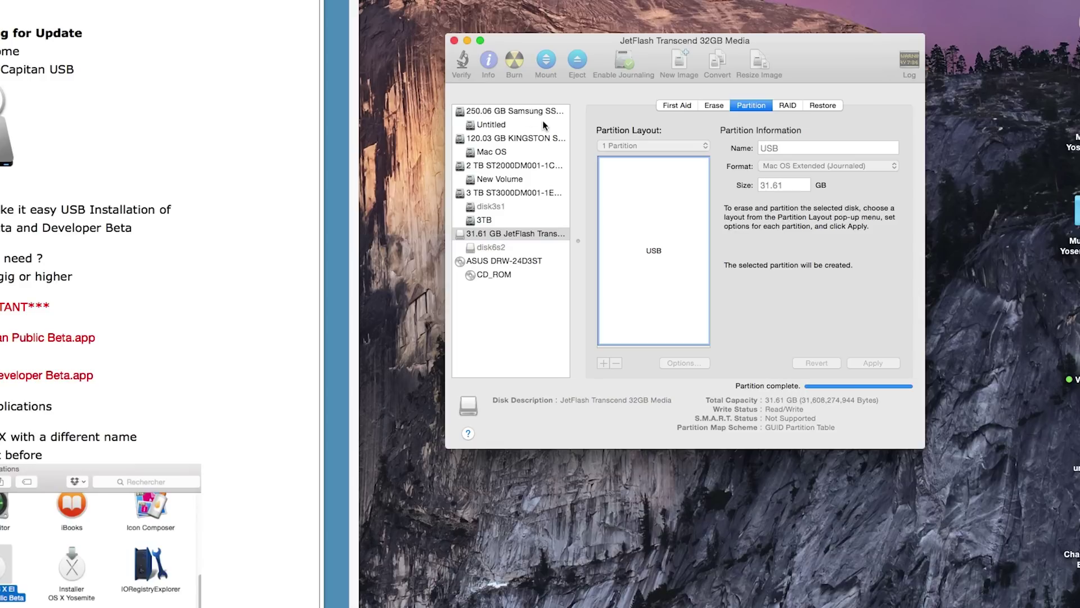
pyautogui.click(453, 40)
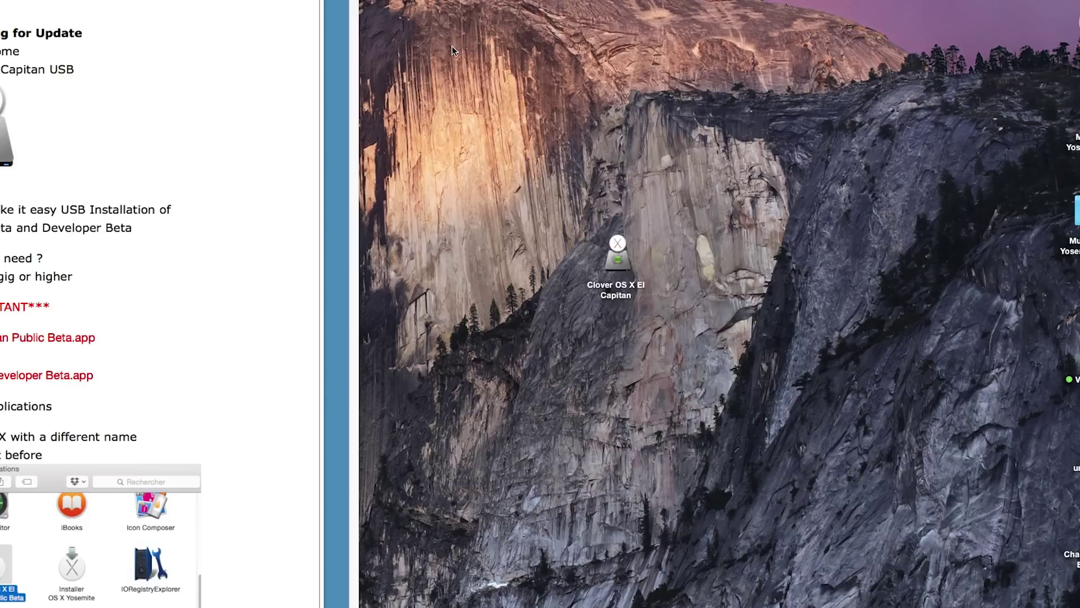
# Use the Clover tool's Create USB option to format the USB volume, then open the Clover installer.
pyautogui.doubleClick(618, 262)
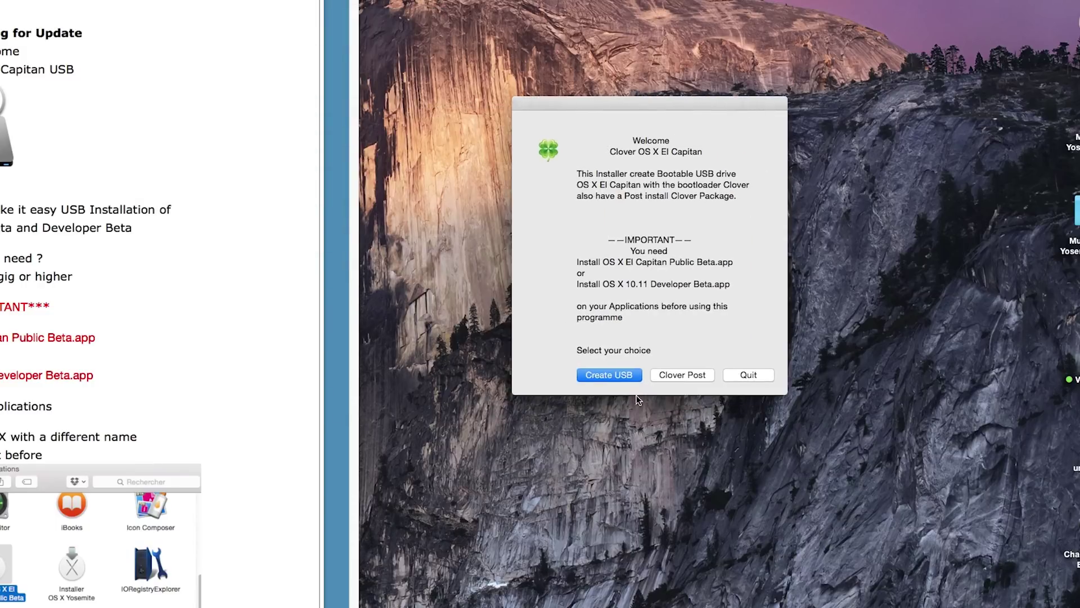
pyautogui.click(621, 375)
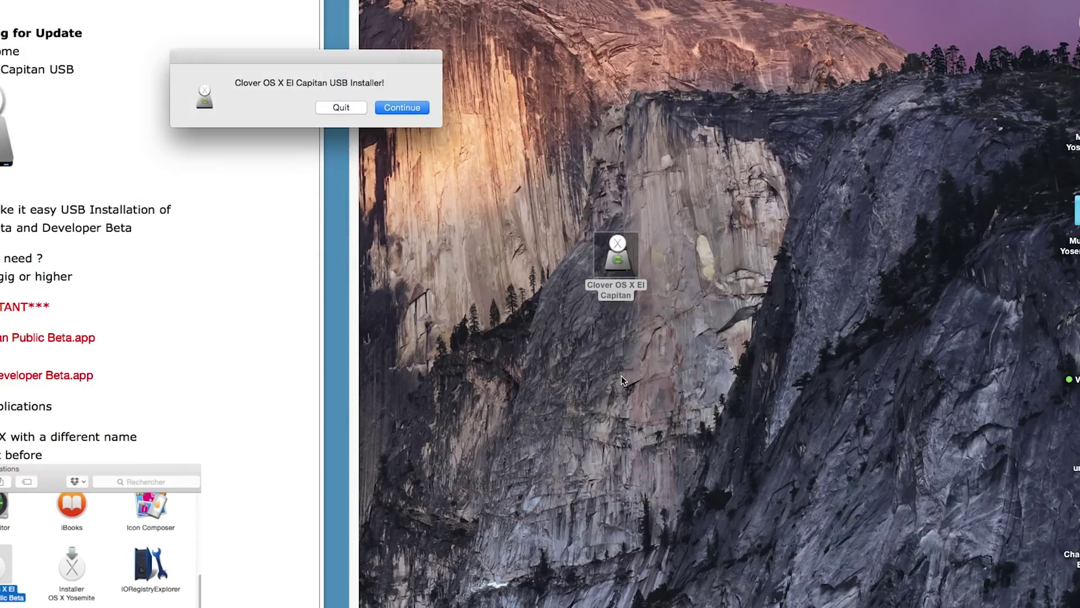
pyautogui.click(395, 108)
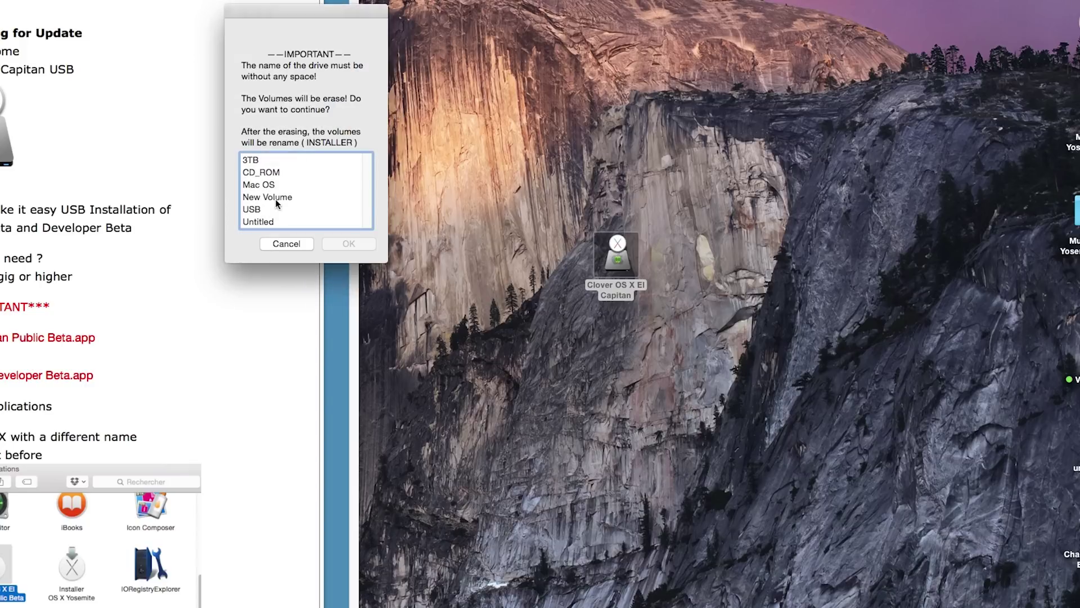
pyautogui.click(259, 209)
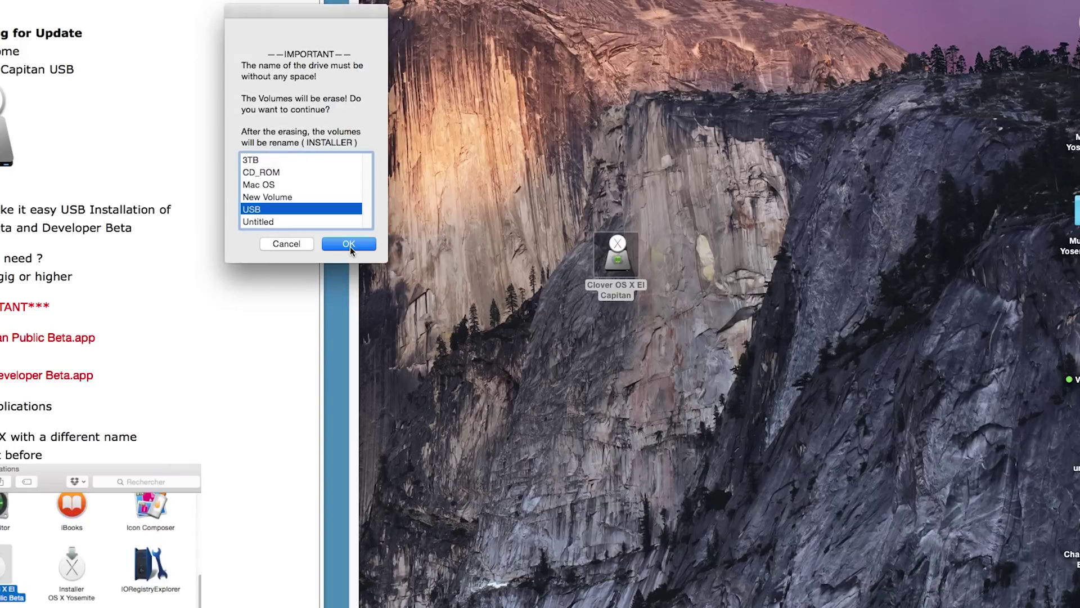
pyautogui.click(349, 244)
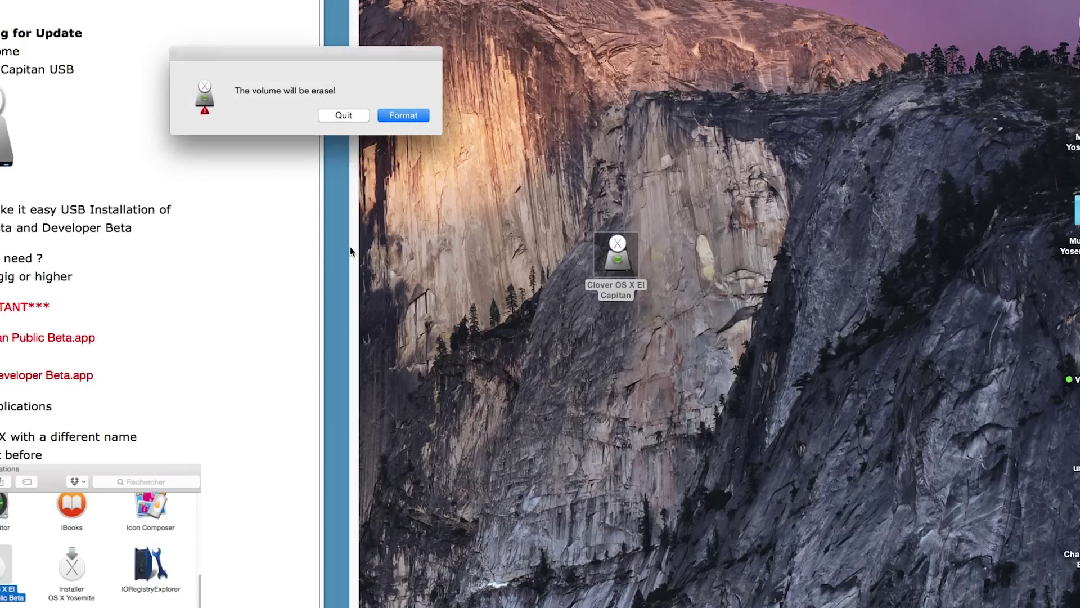
pyautogui.click(401, 116)
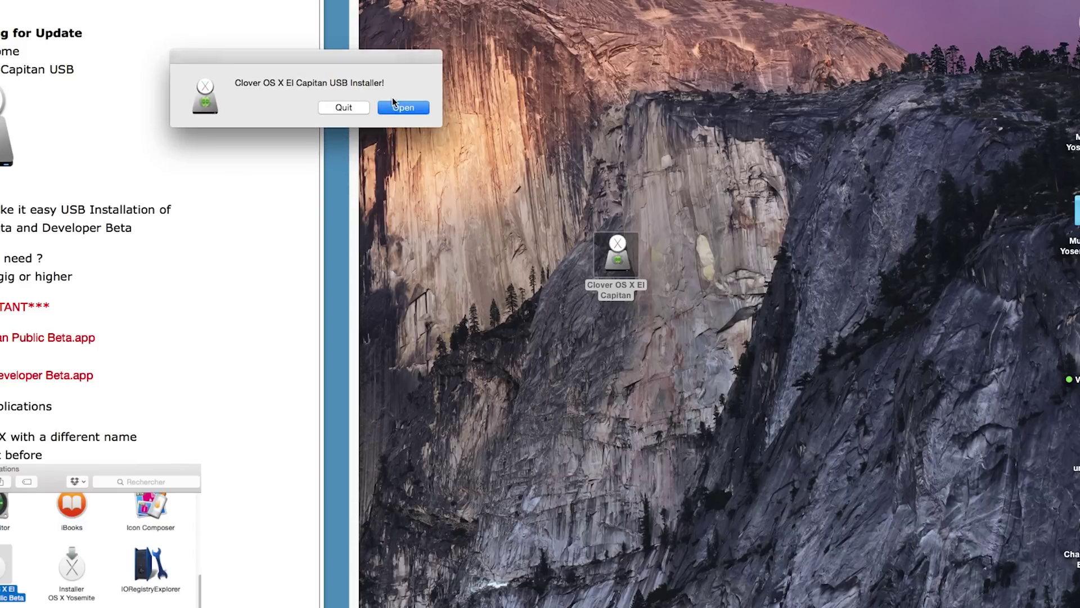
pyautogui.click(400, 107)
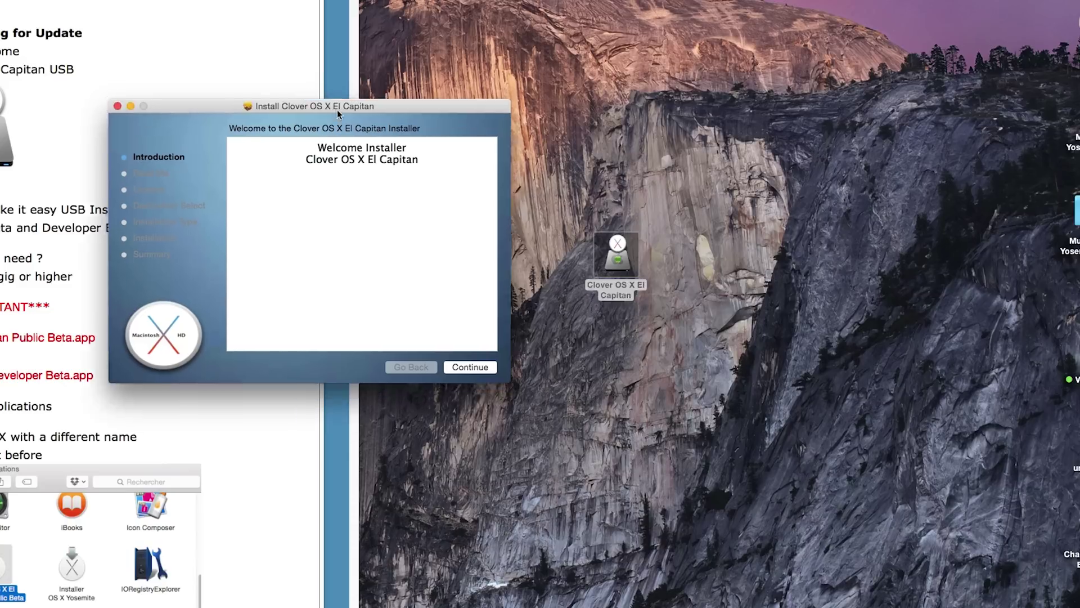
# Accept the Clover installer's license and choose the INSTALLER disk as destination.
pyautogui.click(795, 426)
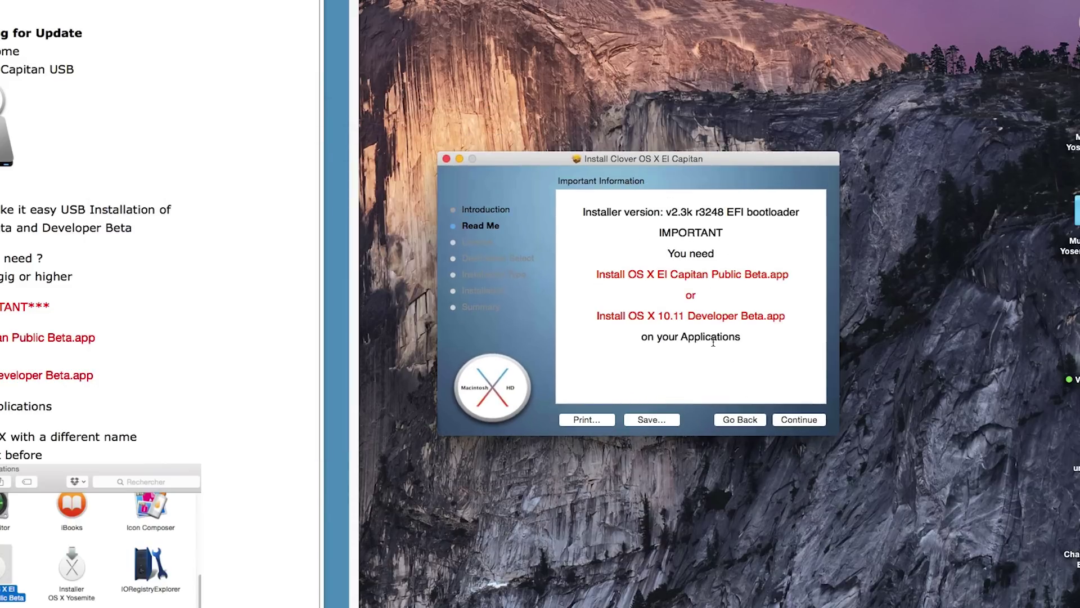
pyautogui.click(797, 419)
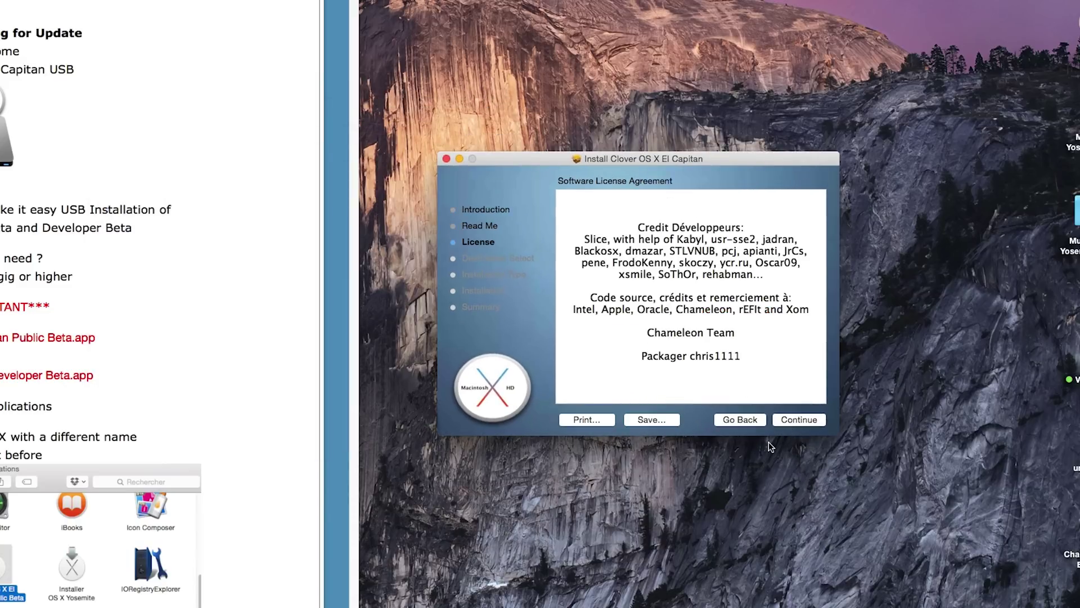
pyautogui.click(798, 420)
pyautogui.click(768, 219)
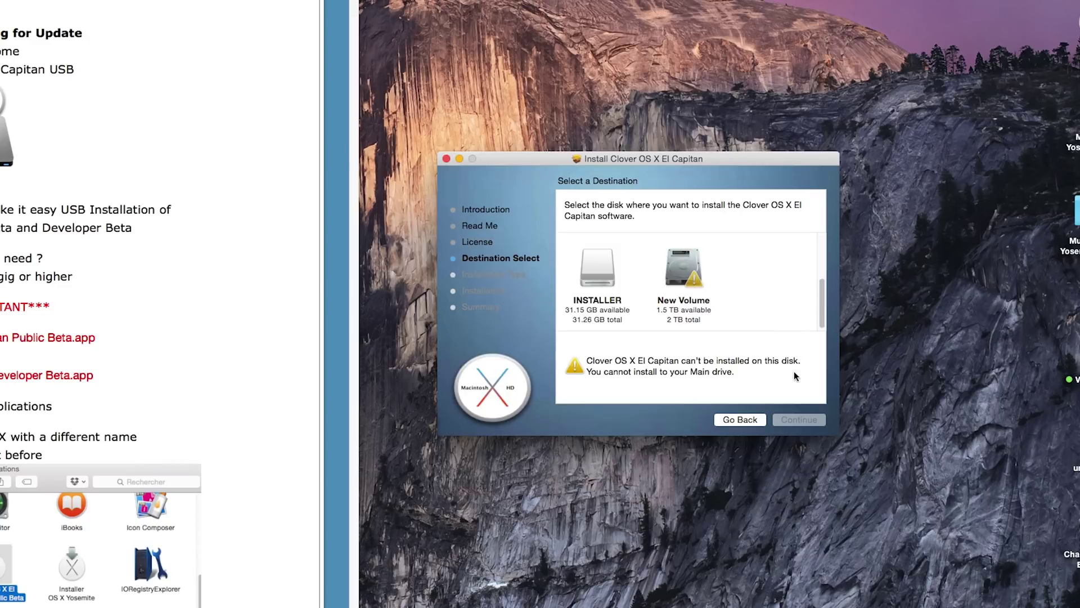
pyautogui.click(602, 278)
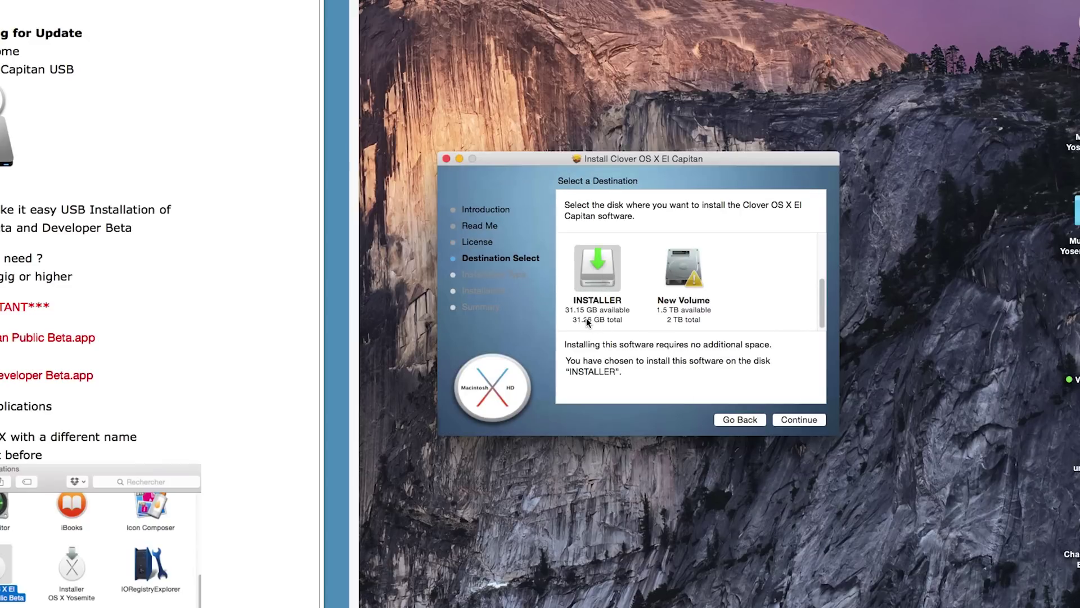
pyautogui.click(798, 419)
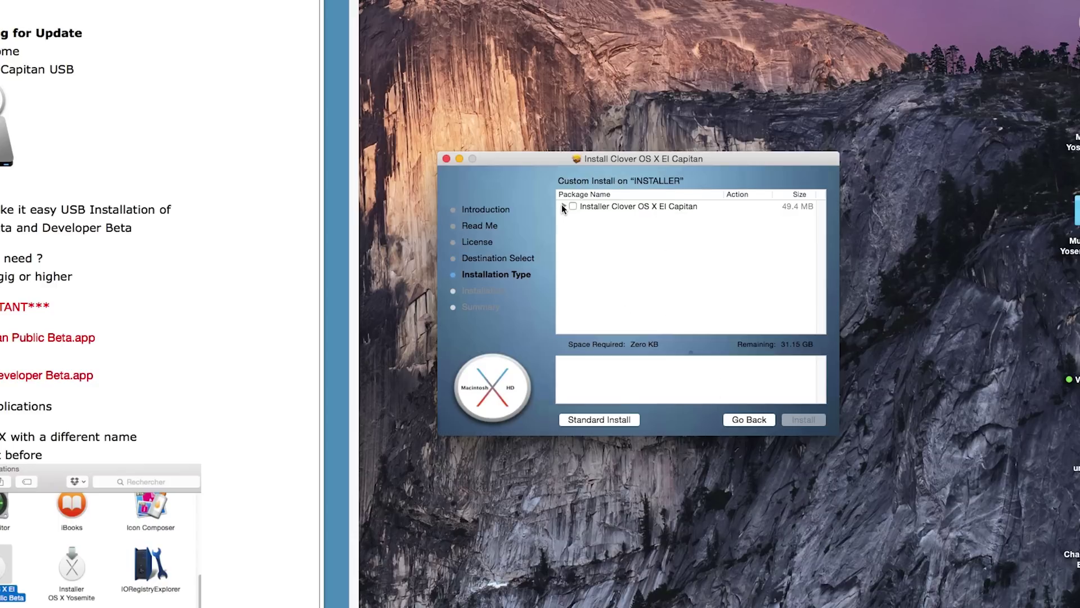
# Install with Installer OS X El Capitan Developer and Clover V2.3K r3248 UEFI ticked, authorising with the account password.
pyautogui.click(564, 206)
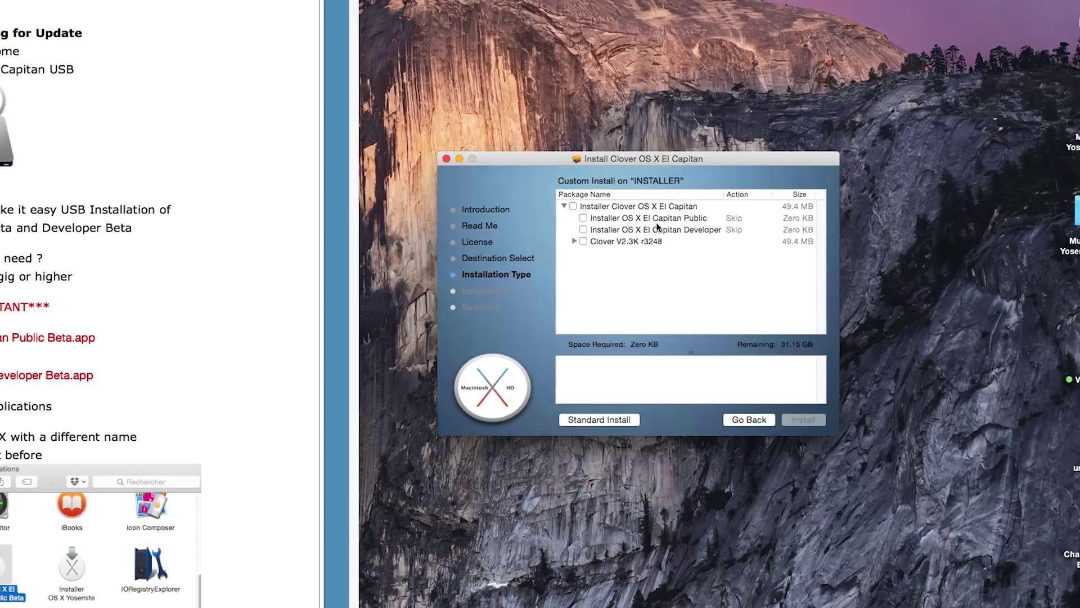
pyautogui.click(595, 231)
pyautogui.click(583, 230)
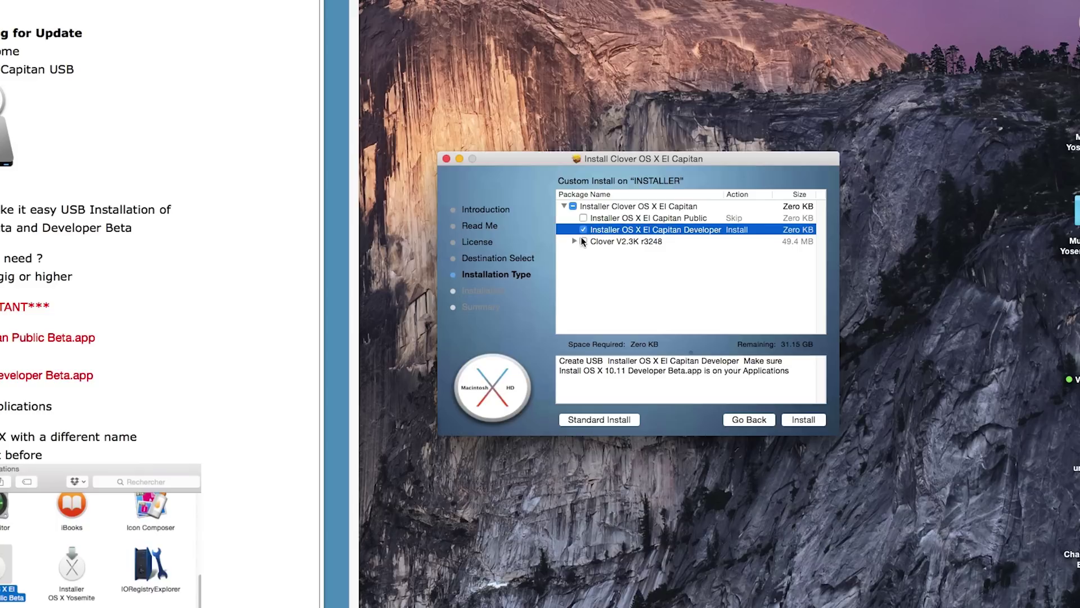
pyautogui.click(574, 241)
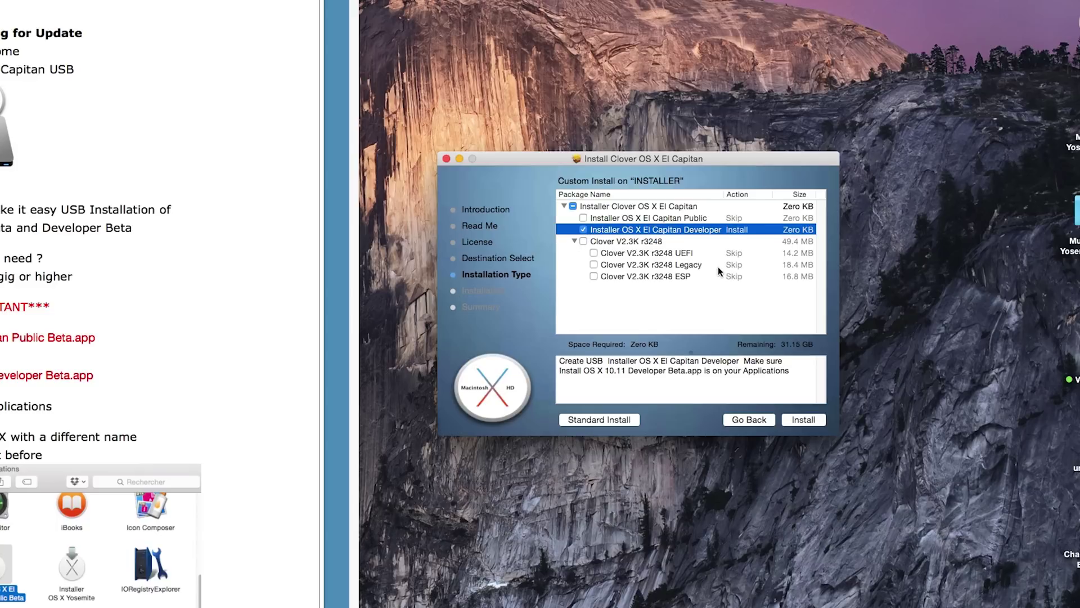
pyautogui.click(645, 254)
pyautogui.press('Down')
pyautogui.press('Down')
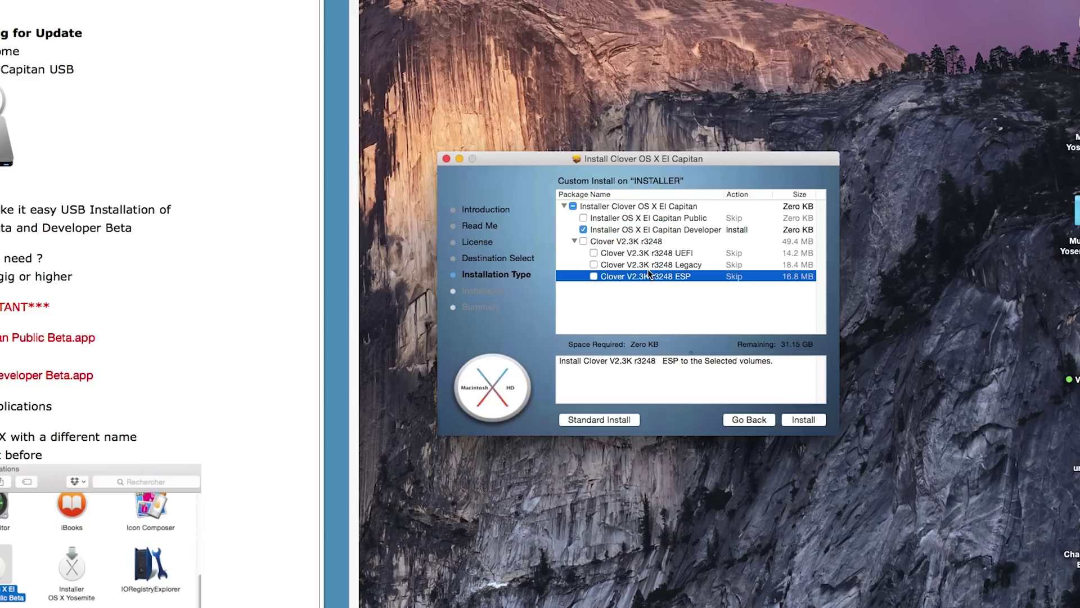
pyautogui.click(646, 268)
pyautogui.click(642, 255)
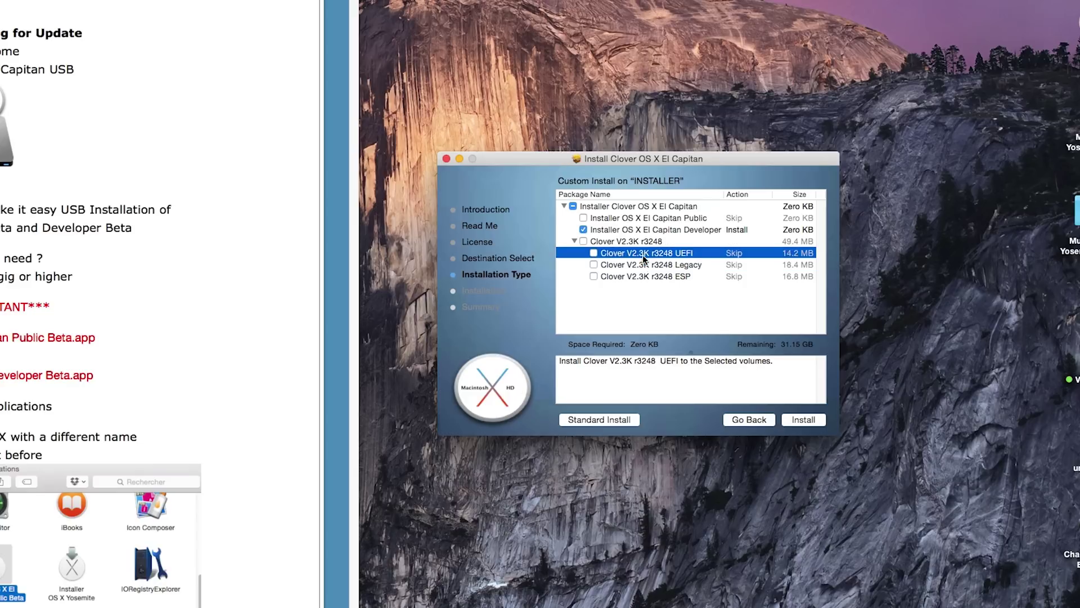
pyautogui.click(597, 253)
pyautogui.click(799, 423)
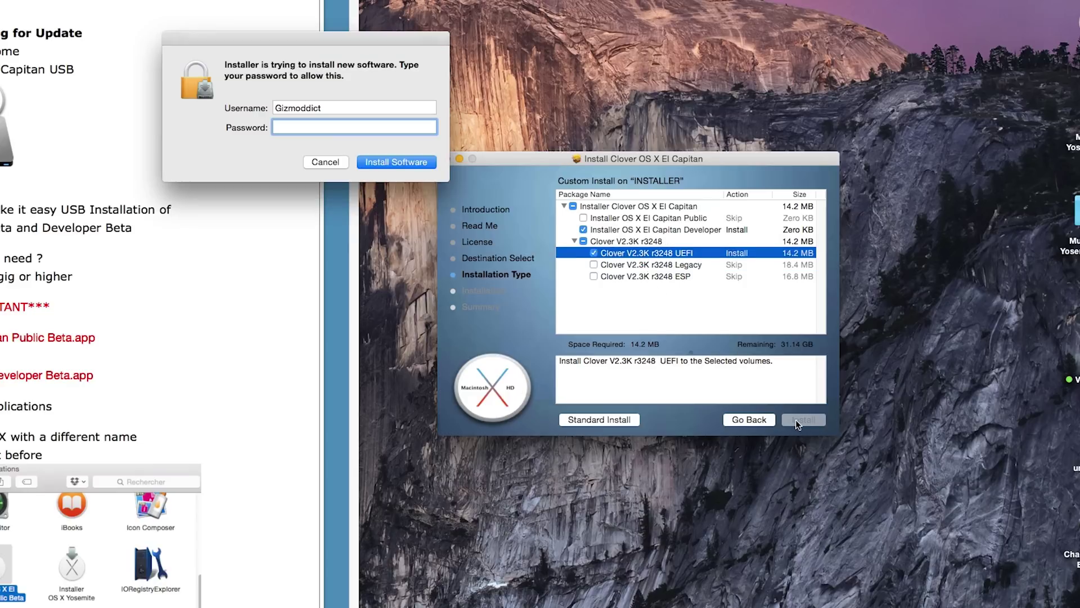
pyautogui.write('a')
pyautogui.press('Return')
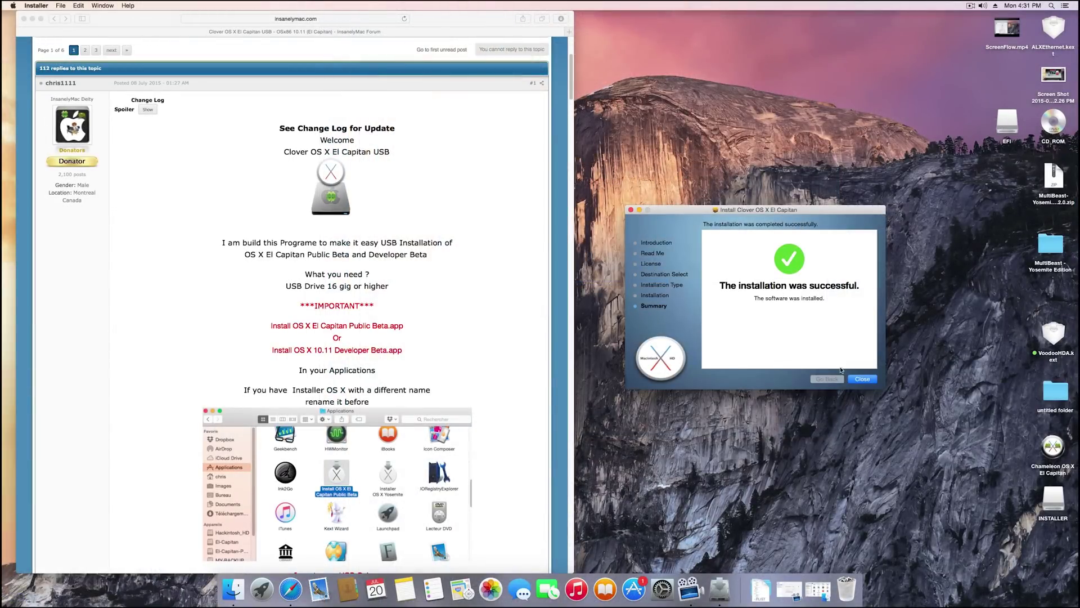
# Close the finished installer and launch the Clover post installer from the Clover OS X El Capitan app.
pyautogui.click(862, 379)
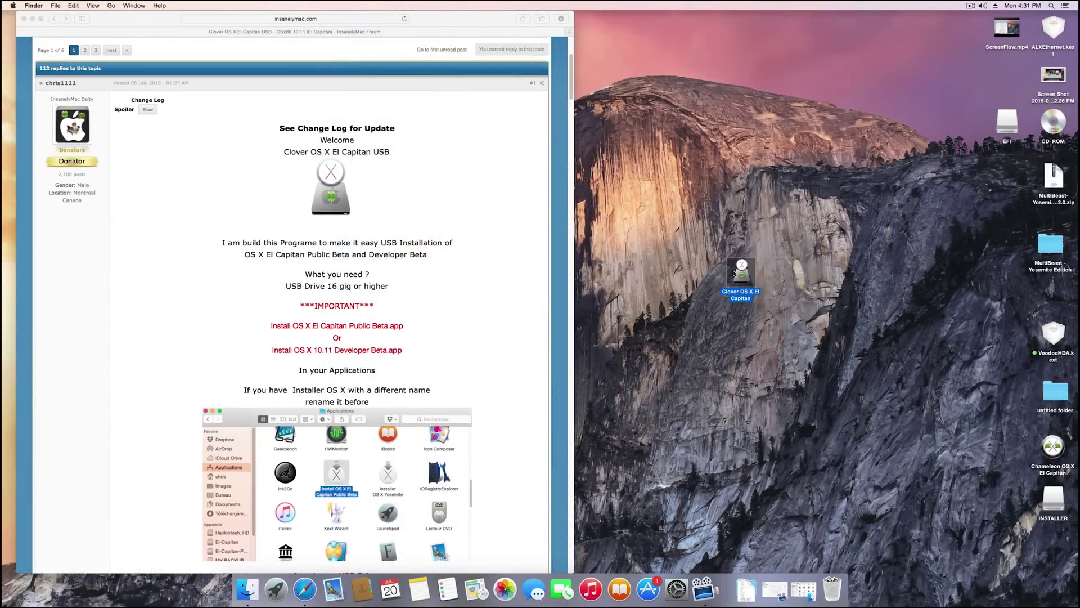
pyautogui.doubleClick(734, 274)
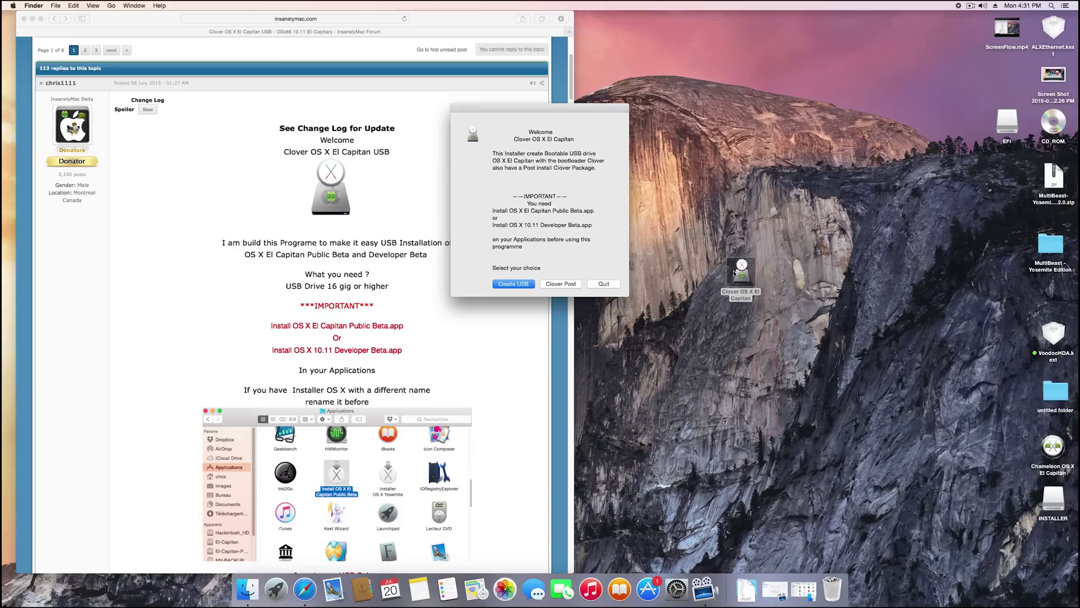
pyautogui.click(571, 284)
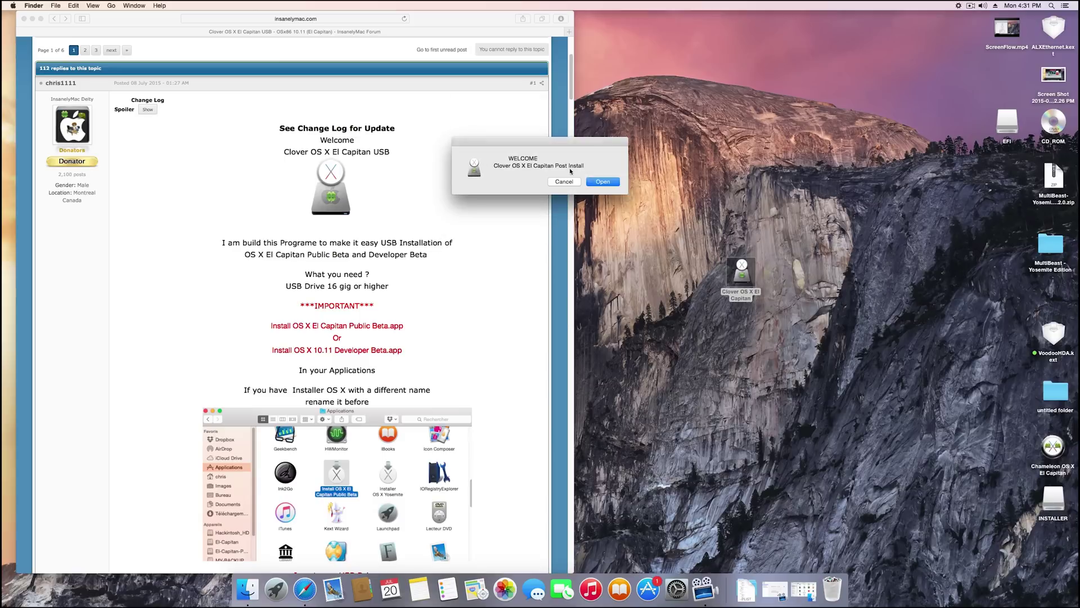
pyautogui.click(602, 181)
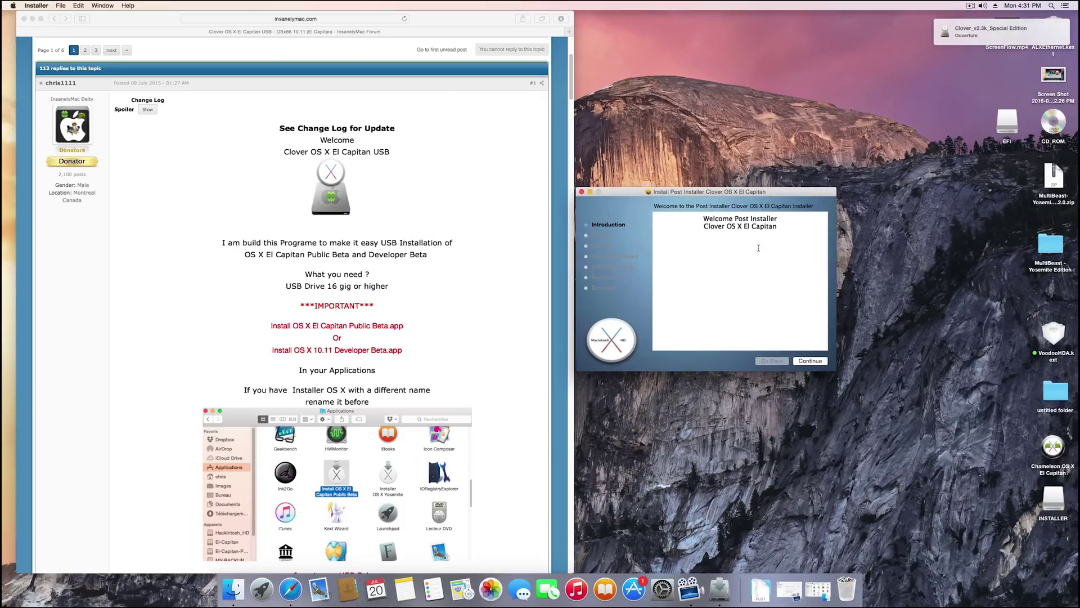
# Accept the post installer's license and set INSTALLER as the destination disk.
pyautogui.click(810, 361)
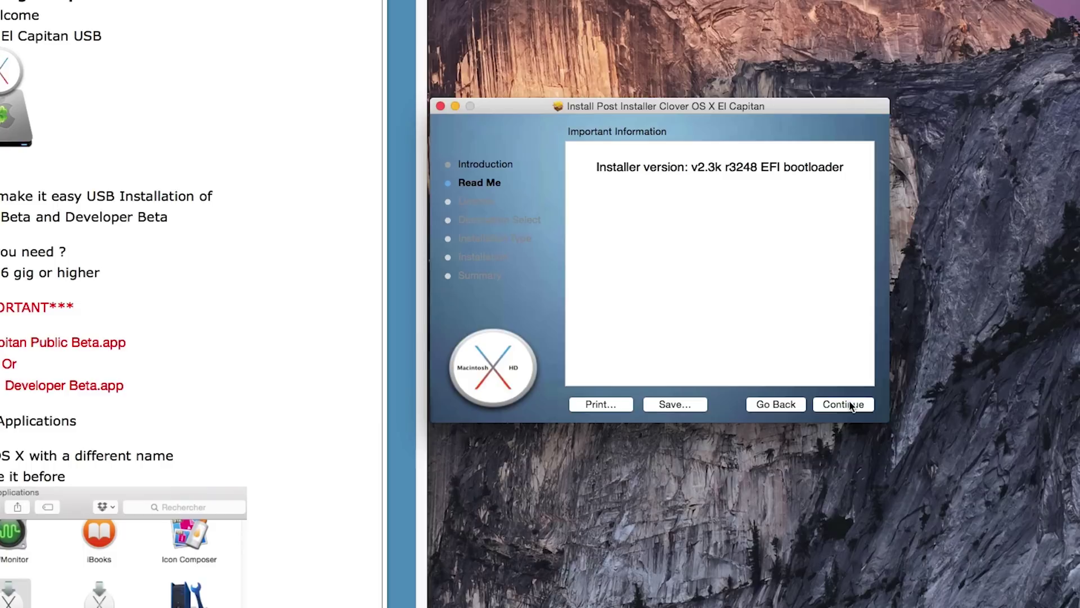
pyautogui.click(850, 405)
pyautogui.click(850, 404)
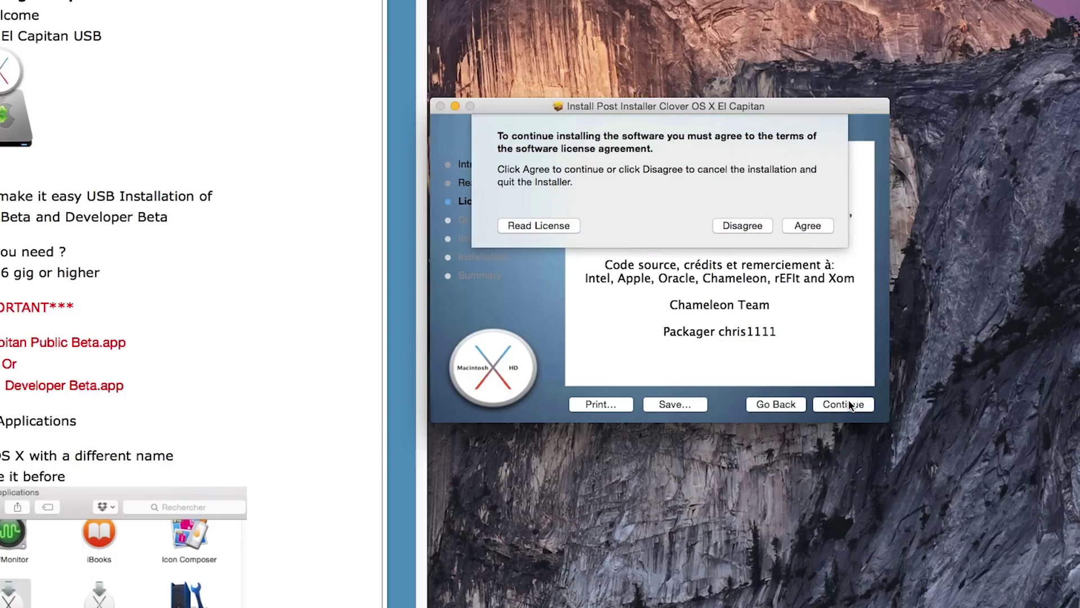
pyautogui.click(805, 225)
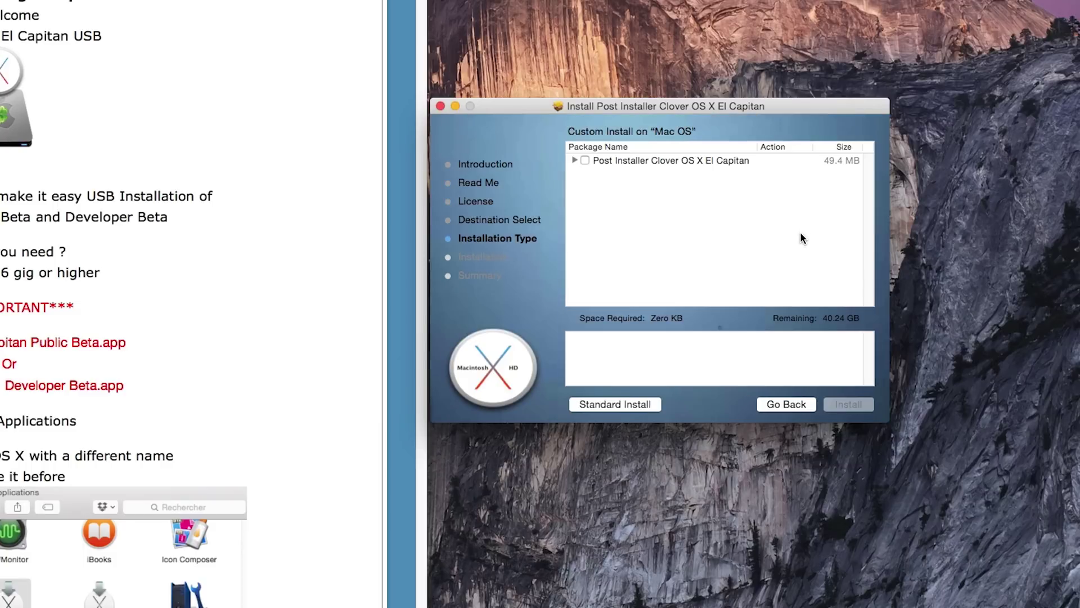
pyautogui.click(638, 409)
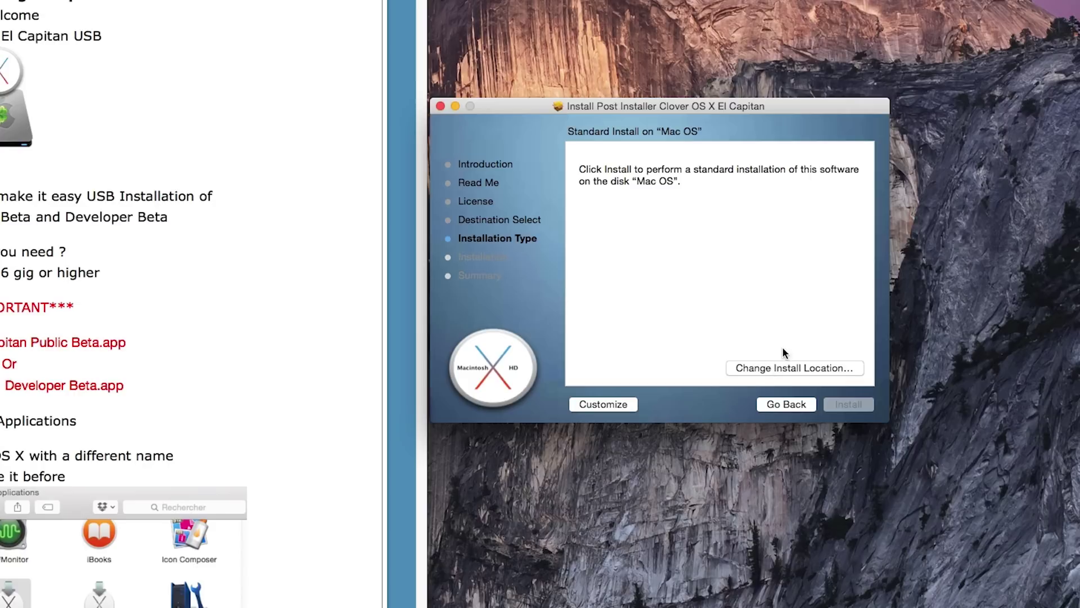
pyautogui.click(795, 366)
pyautogui.scroll(-3, 704, 248)
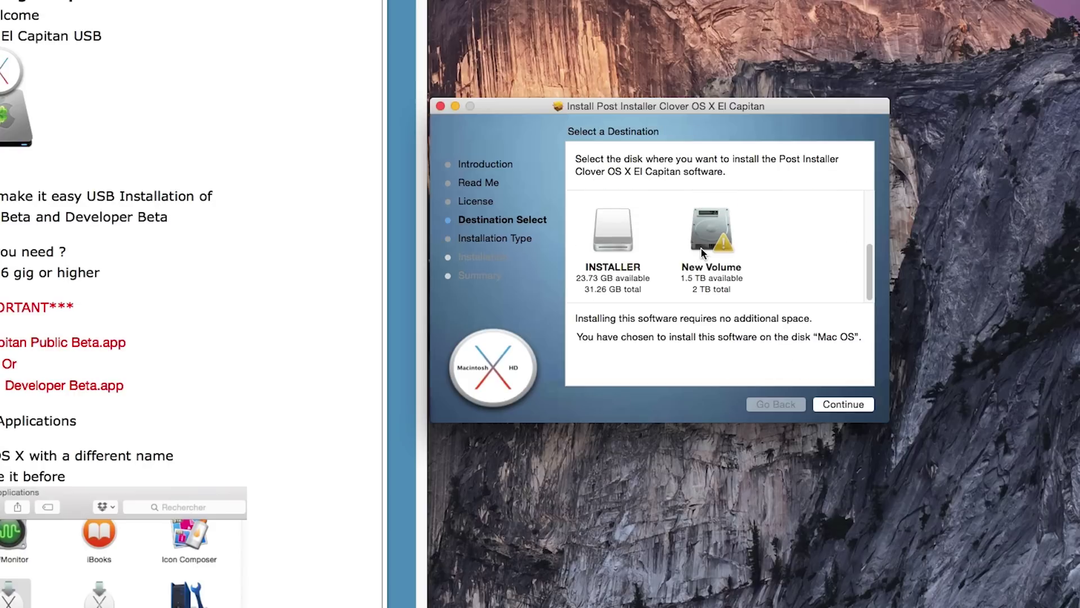
pyautogui.click(603, 224)
pyautogui.click(827, 406)
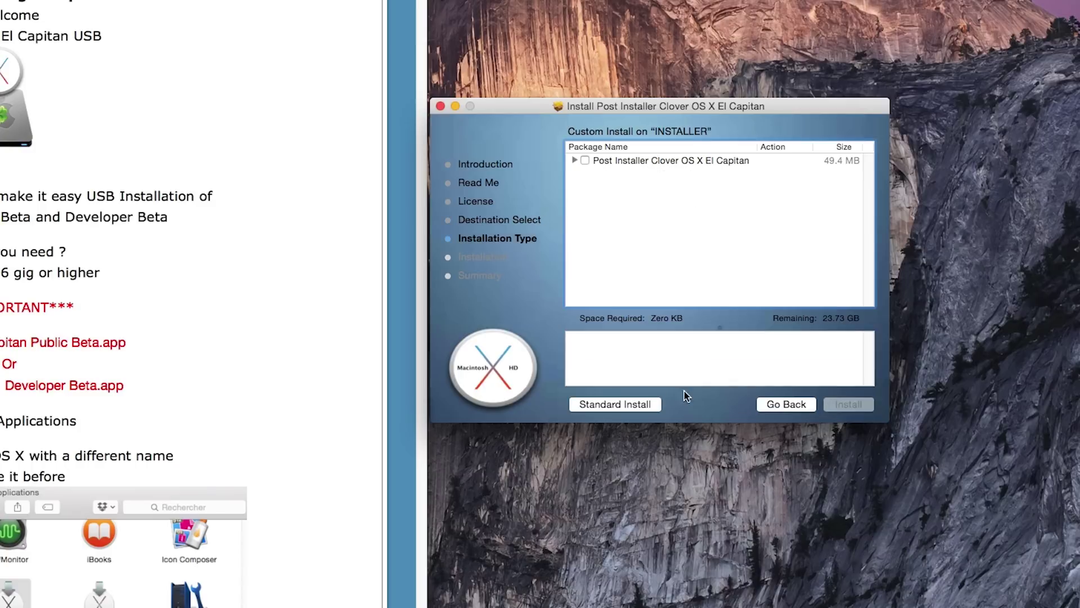
pyautogui.click(634, 406)
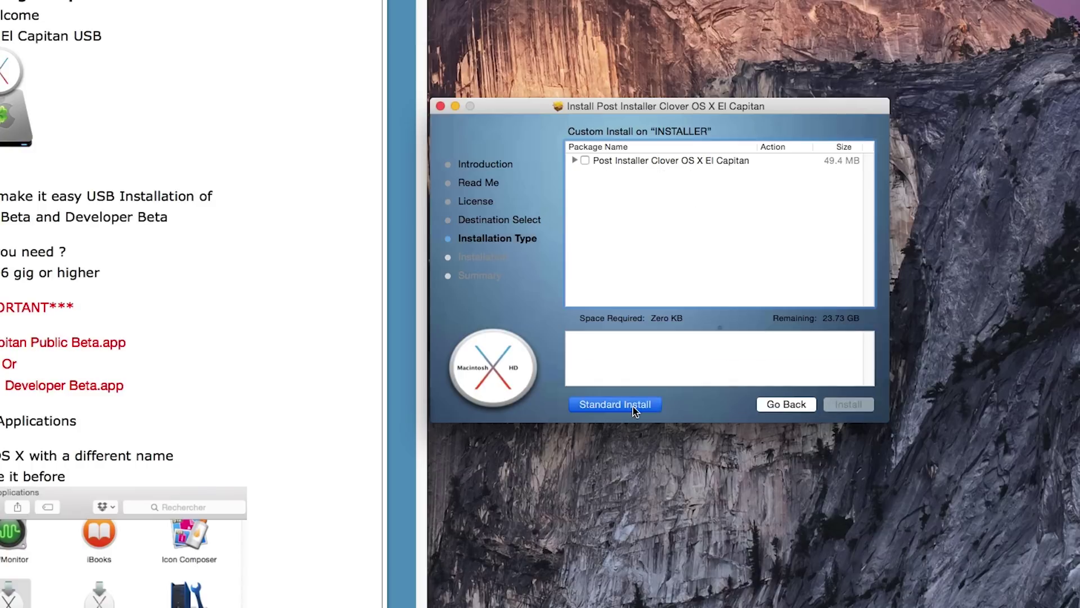
pyautogui.click(841, 370)
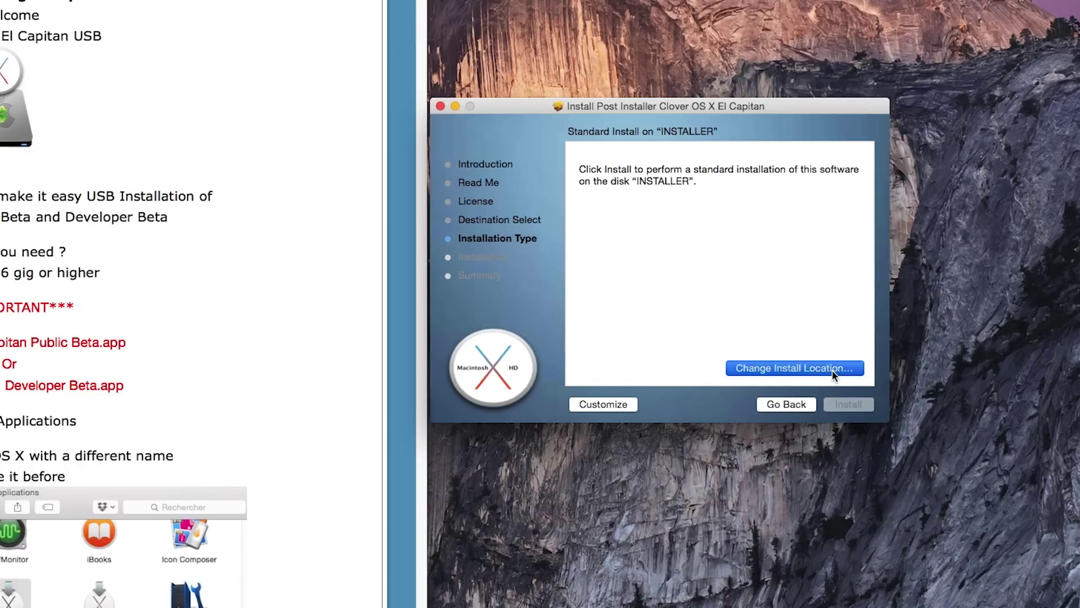
pyautogui.click(832, 399)
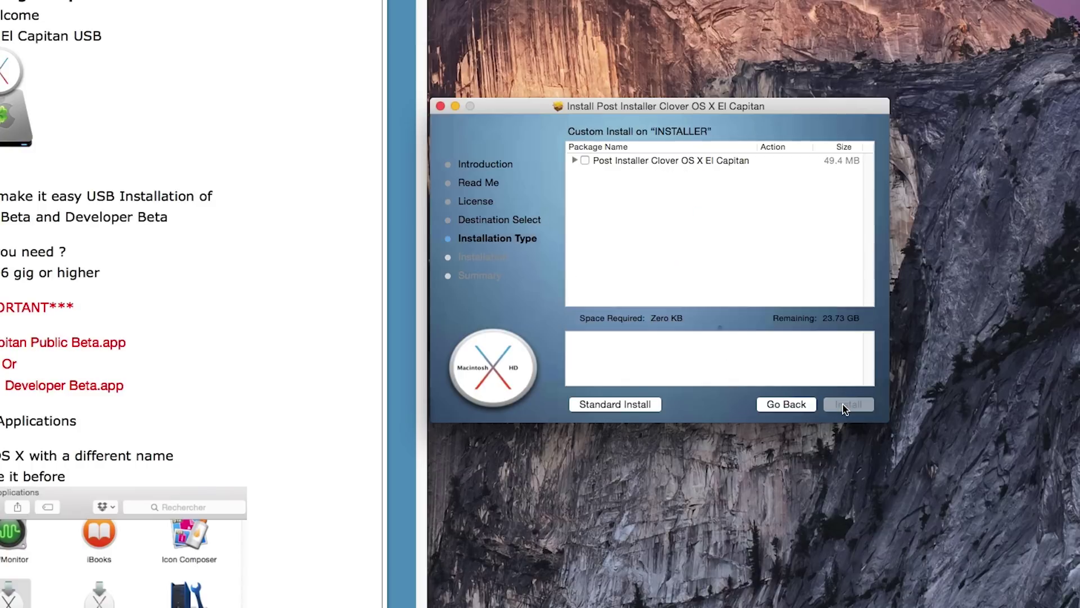
# Tick the Clover V2.3K r3248 UEFI package and install it, entering the account password.
pyautogui.click(575, 160)
pyautogui.click(586, 173)
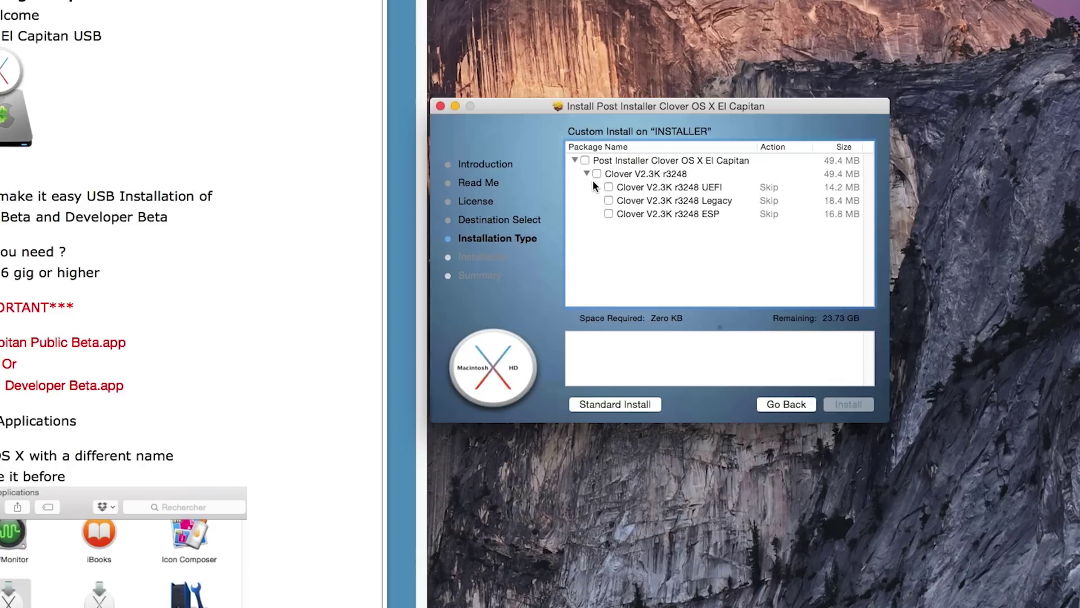
pyautogui.click(608, 186)
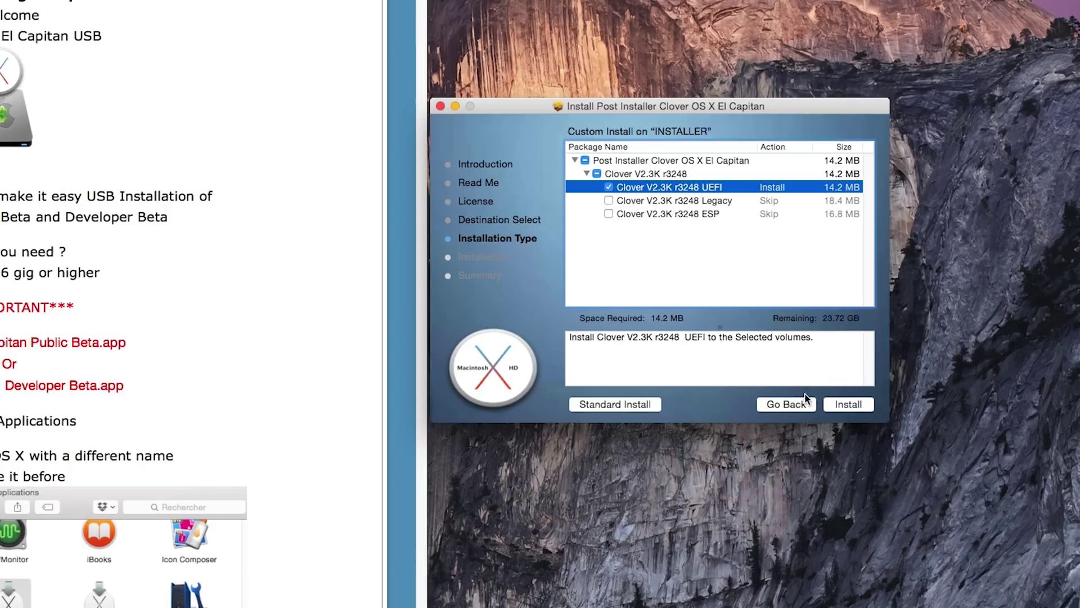
pyautogui.click(848, 405)
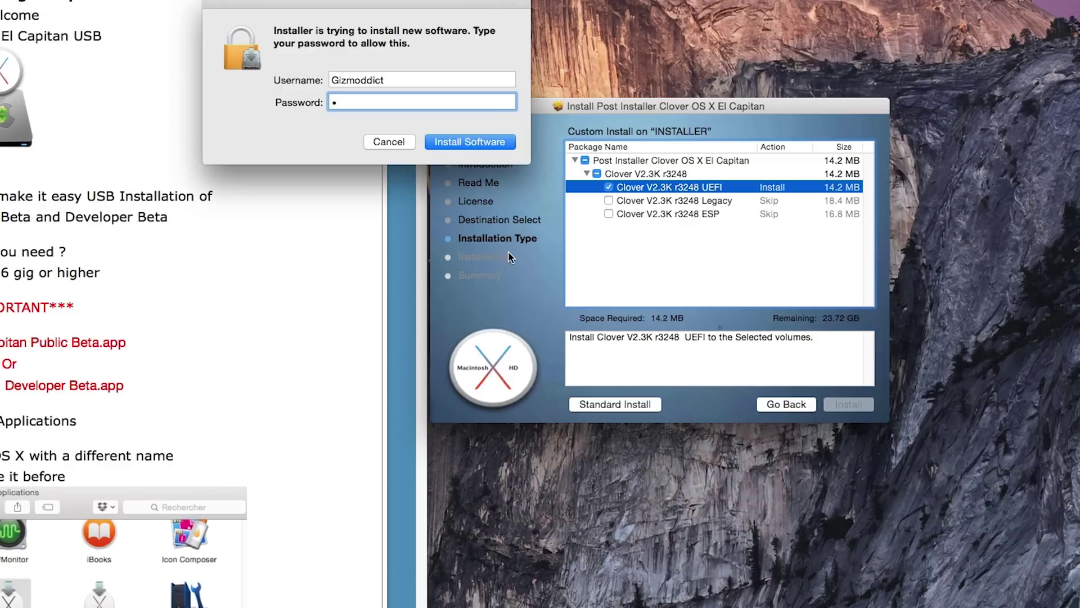
pyautogui.press('Return')
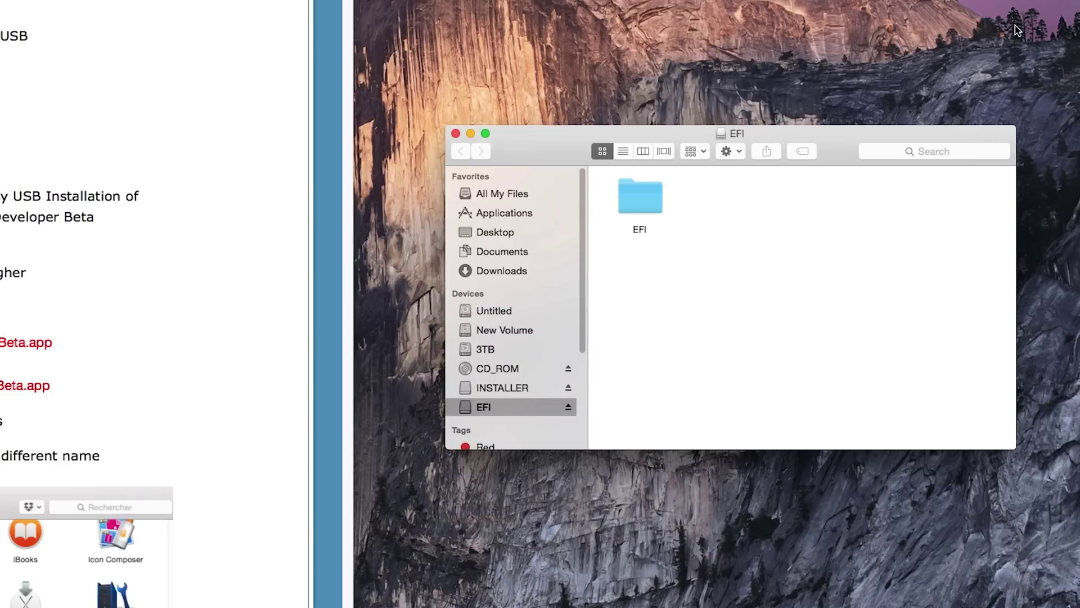
# Open EFI > CLOVER > kexts on the EFI volume.
pyautogui.doubleClick(649, 199)
pyautogui.doubleClick(732, 201)
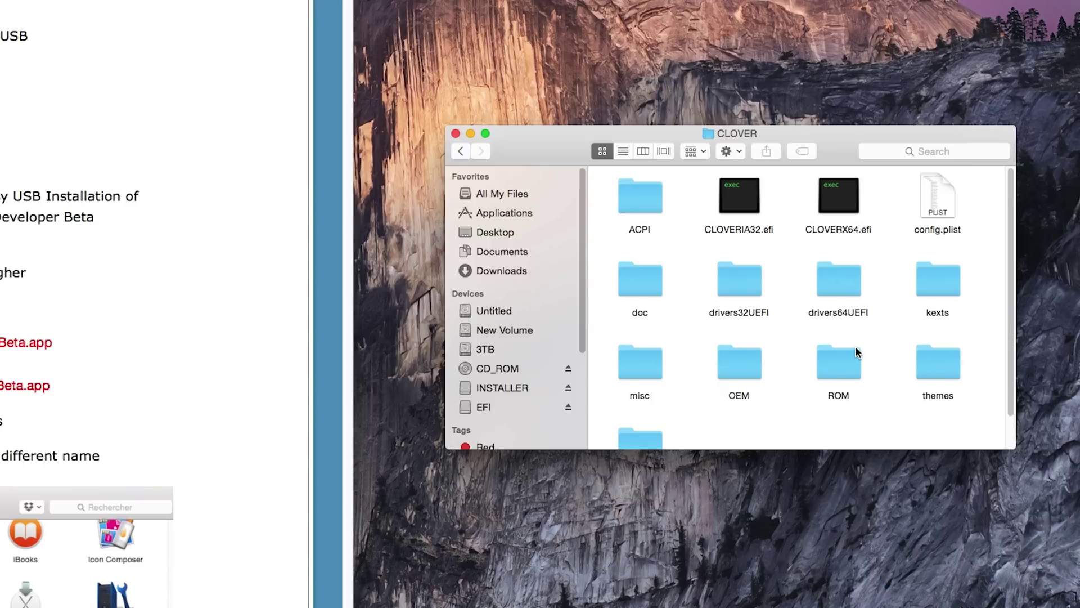
pyautogui.scroll(-2, 857, 352)
pyautogui.doubleClick(915, 251)
# Check FakeSMC.kext in the 10.11, 10.10 and Other kext subfolders.
pyautogui.doubleClick(747, 288)
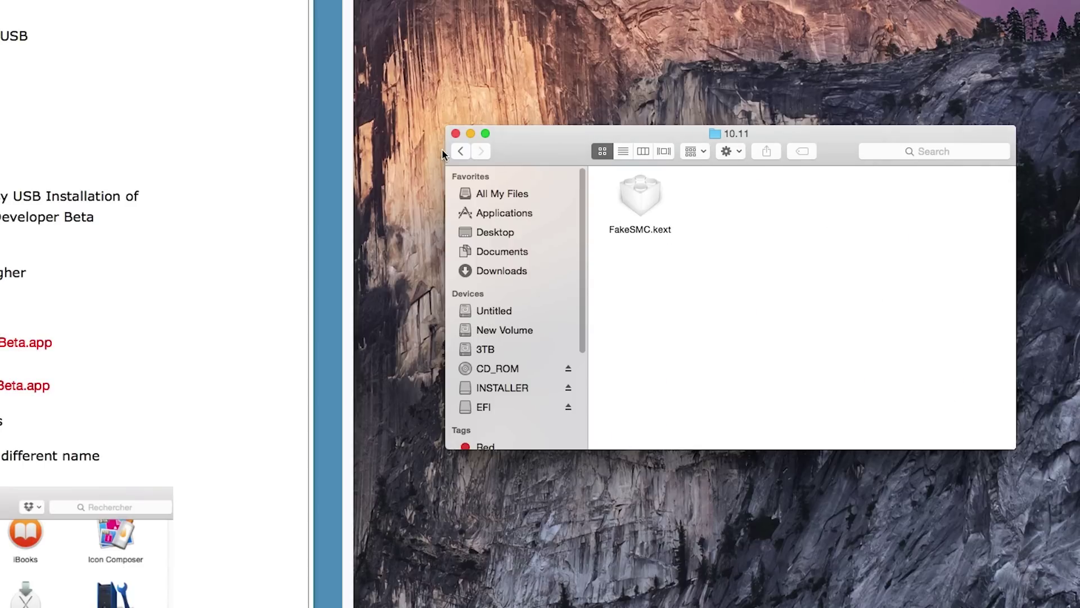
pyautogui.click(461, 151)
pyautogui.doubleClick(644, 278)
pyautogui.click(460, 151)
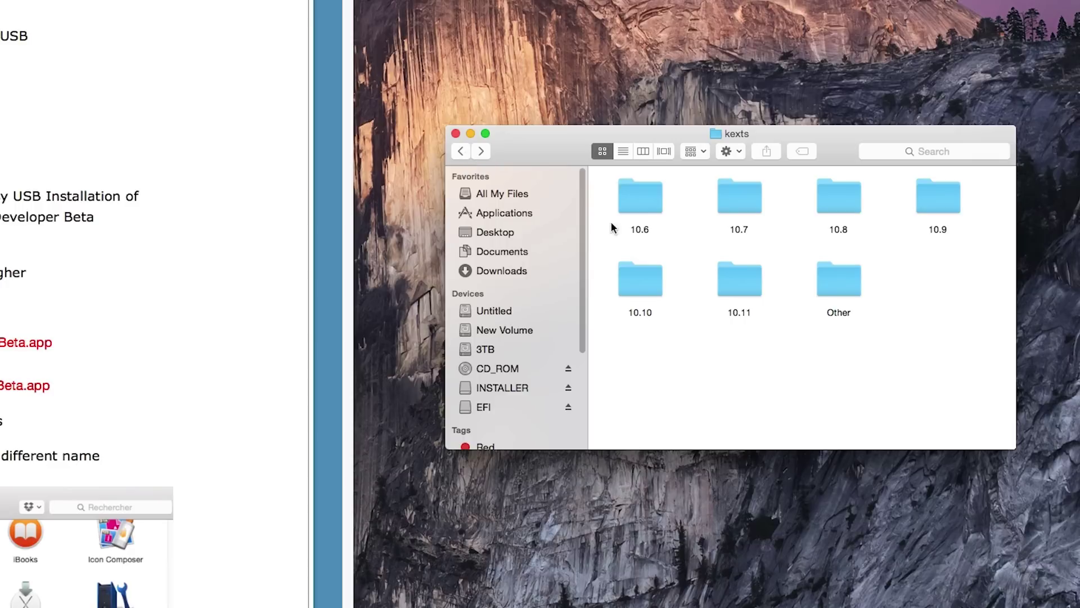
pyautogui.doubleClick(853, 292)
pyautogui.click(460, 150)
pyautogui.press('super+Tab')
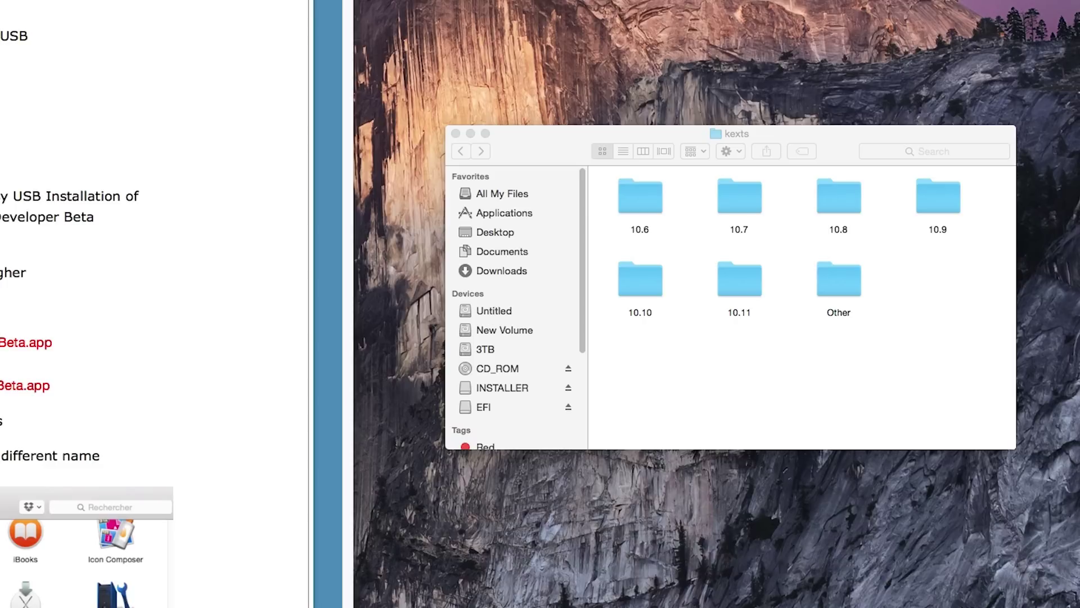
# Open the CLOVER config.plist in TextEdit and scroll through its ACPI keys.
pyautogui.press('super+Up')
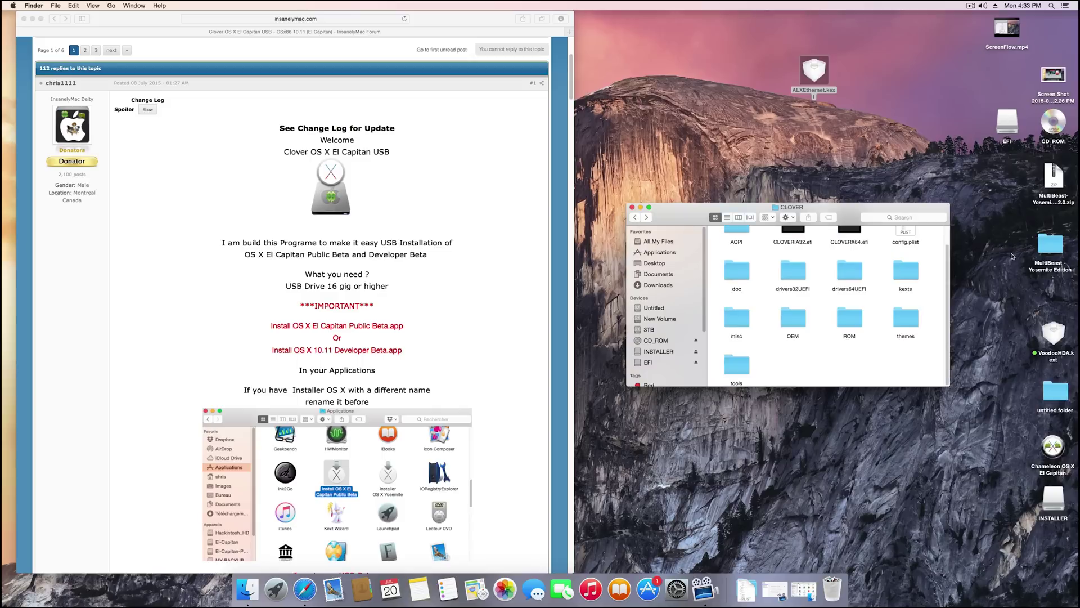
pyautogui.scroll(2, 934, 257)
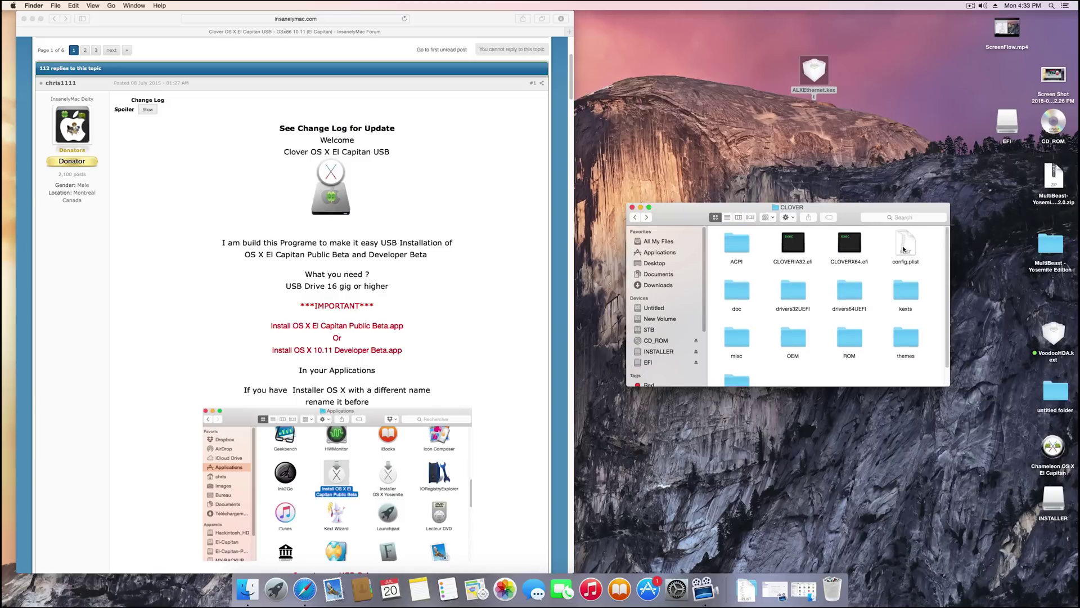
pyautogui.doubleClick(910, 245)
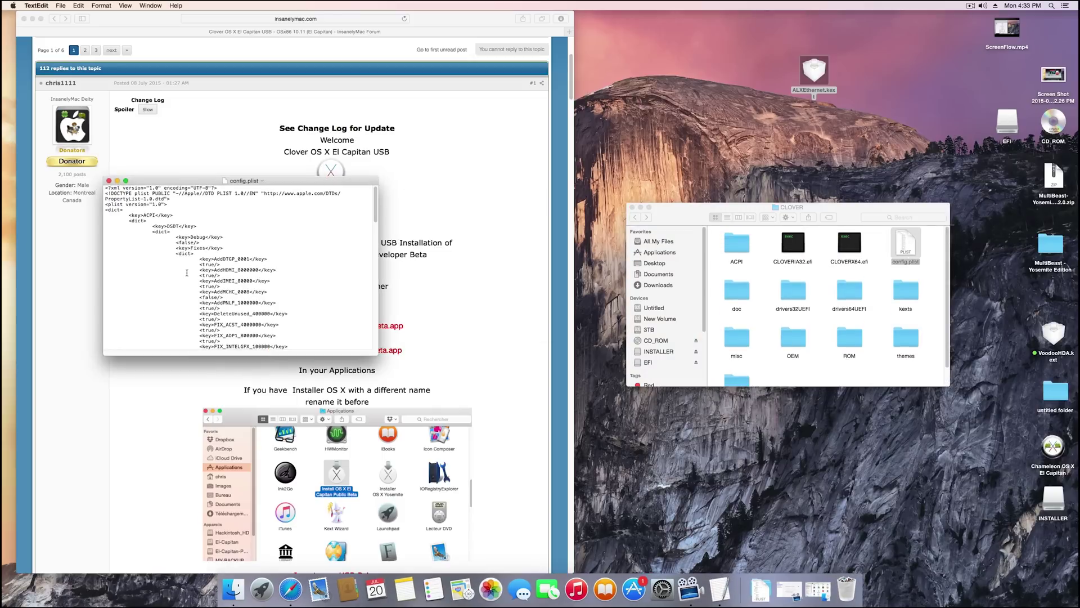
pyautogui.scroll(-5, 196, 260)
pyautogui.scroll(-5, 196, 260)
pyautogui.scroll(8, 128, 223)
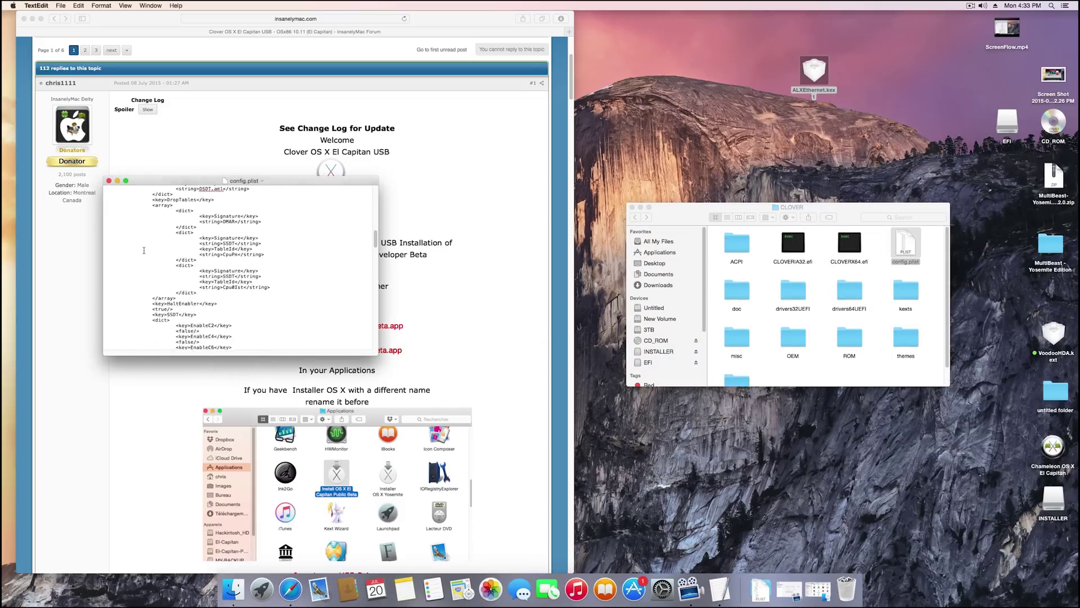
# Close config.plist and pick the UEFI USB drive entry in the PC's boot device menu.
pyautogui.click(109, 180)
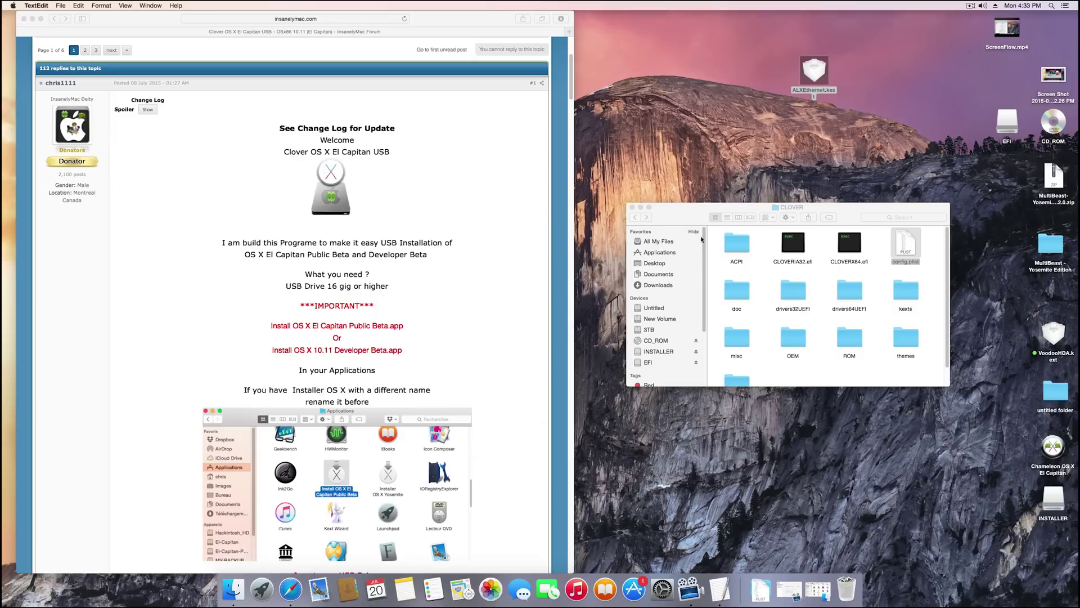
pyautogui.click(658, 226)
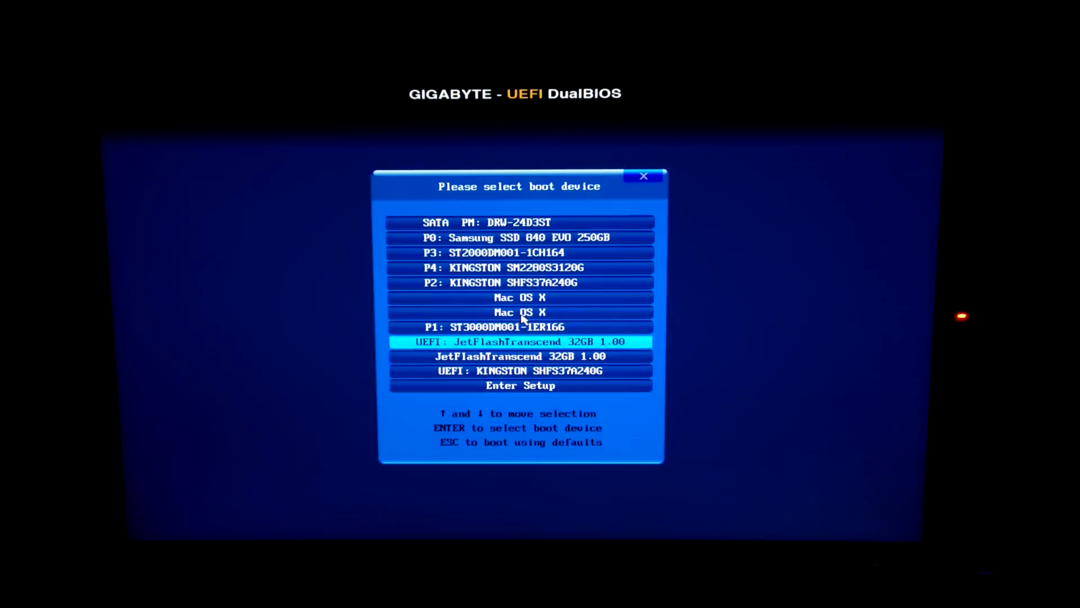
pyautogui.press('Down')
pyautogui.press('Up')
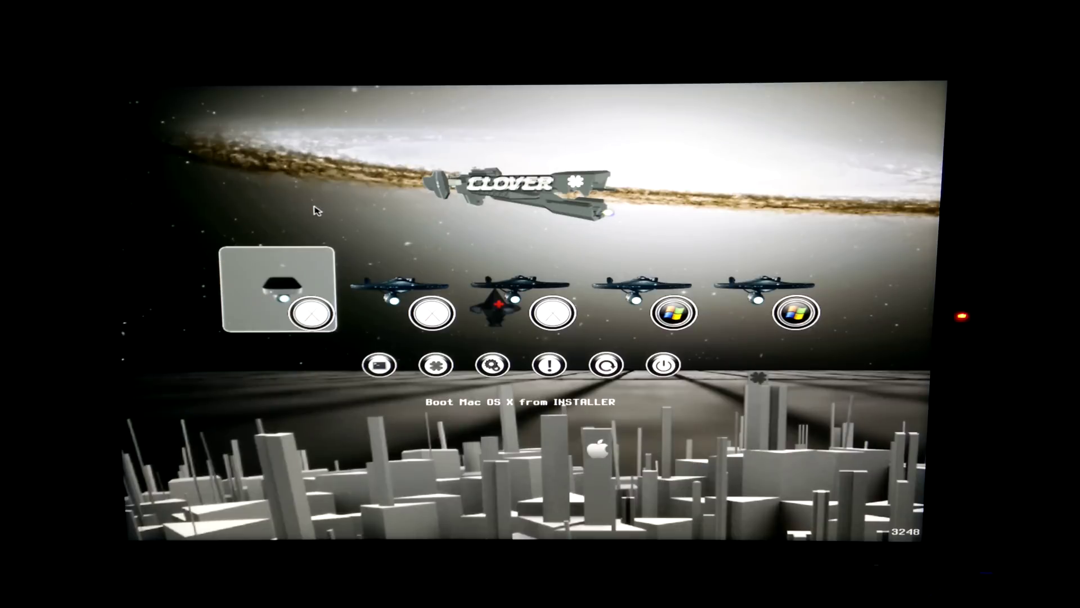
# In Clover's Options menu, clear the 10.10.10 Set OS version value.
pyautogui.press('Right')
pyautogui.press('Right')
pyautogui.press('Right')
pyautogui.press('Right')
pyautogui.press('Right')
pyautogui.press('Down')
pyautogui.press('Right')
pyautogui.press('Up')
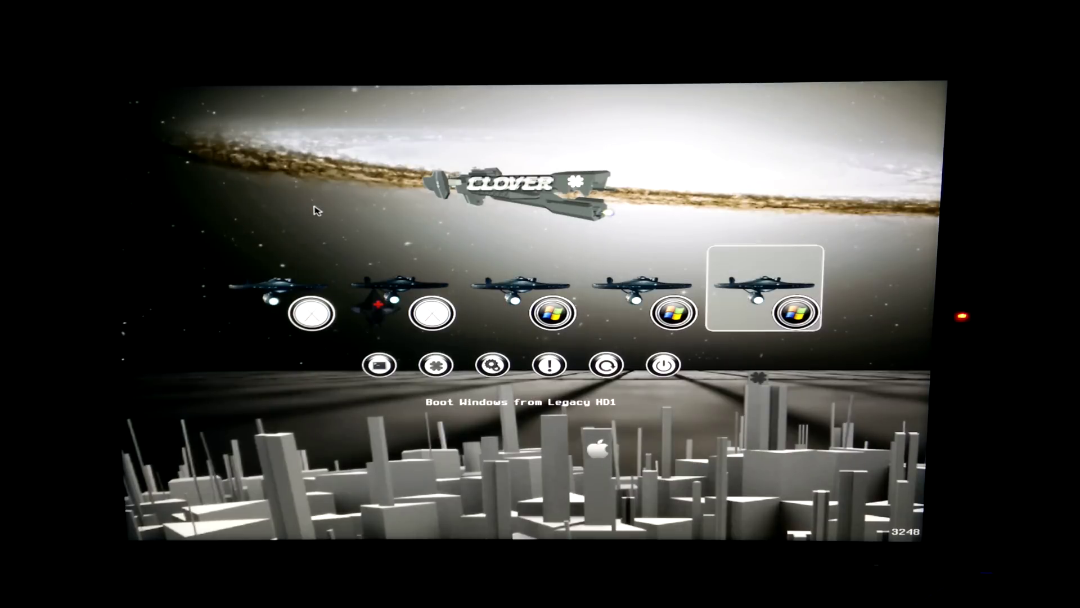
pyautogui.press('Down')
pyautogui.press('Right')
pyautogui.press('Right')
pyautogui.press('Return')
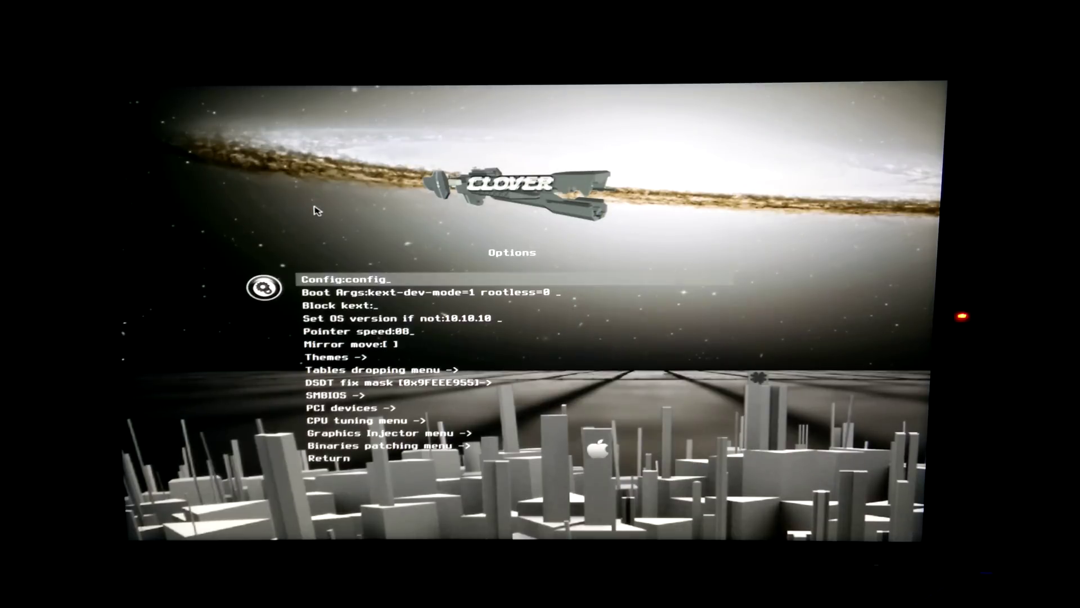
pyautogui.press('Down')
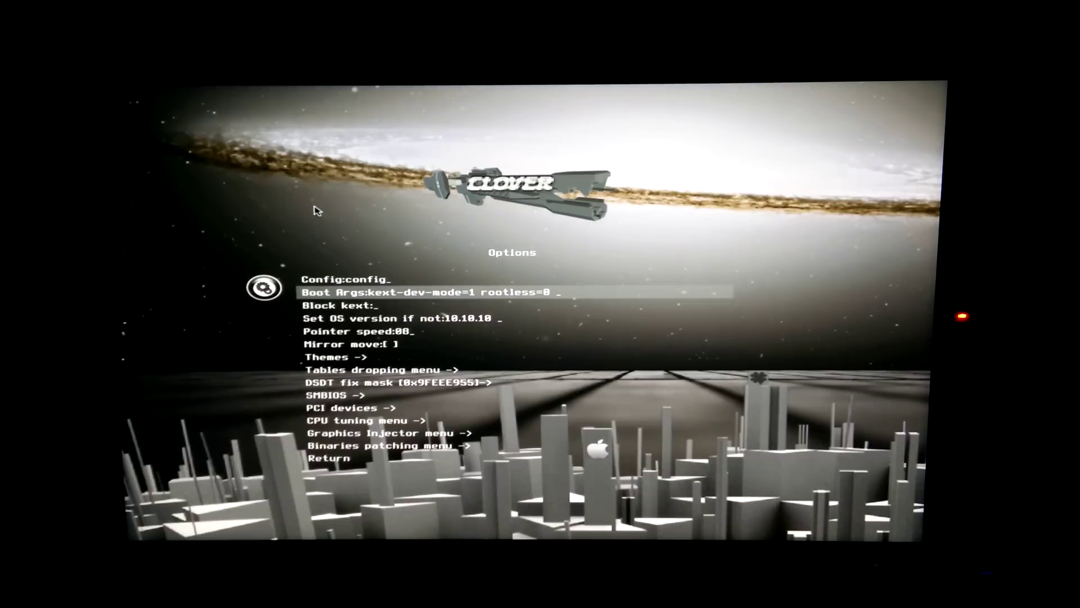
pyautogui.press('Down')
pyautogui.press('Down')
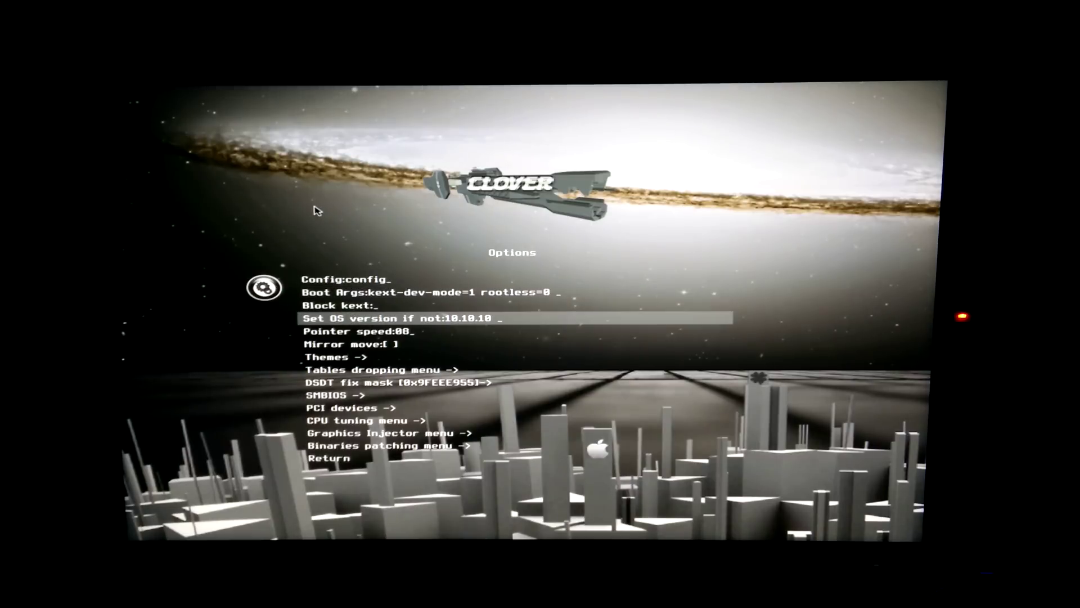
pyautogui.press('BackSpace')
pyautogui.press('BackSpace')
pyautogui.press('BackSpace')
pyautogui.press('BackSpace')
pyautogui.press('BackSpace')
pyautogui.press('BackSpace')
pyautogui.press('BackSpace')
pyautogui.press('BackSpace')
pyautogui.press('BackSpace')
pyautogui.press('Down')
pyautogui.press('Down')
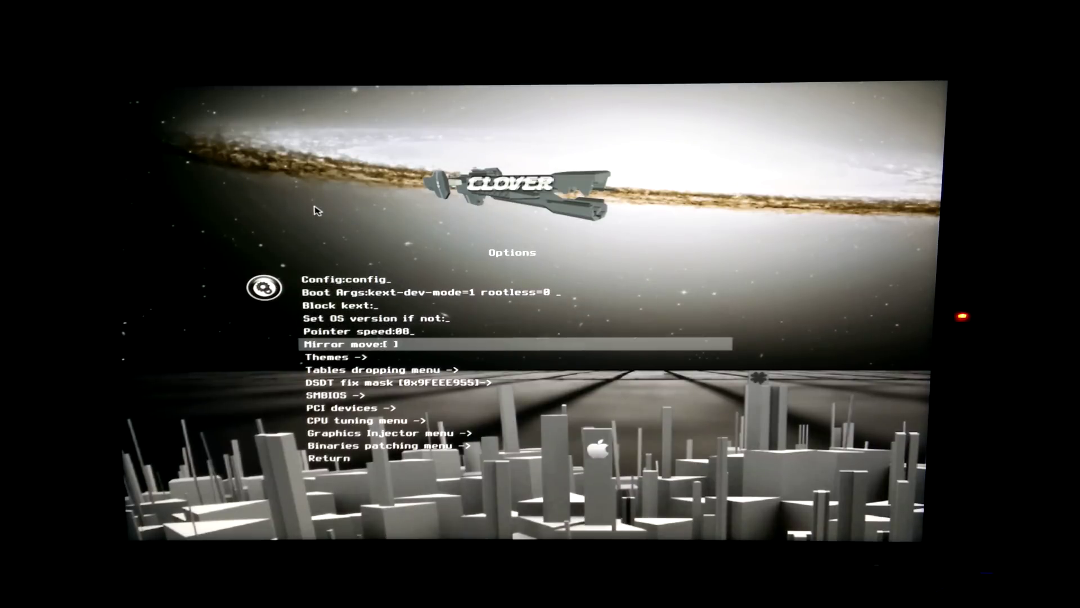
# Untick every DSDT fix so the mask reads 0x00000000, then return to the boot screen.
pyautogui.press('Down')
pyautogui.press('Down')
pyautogui.press('Down')
pyautogui.press('Return')
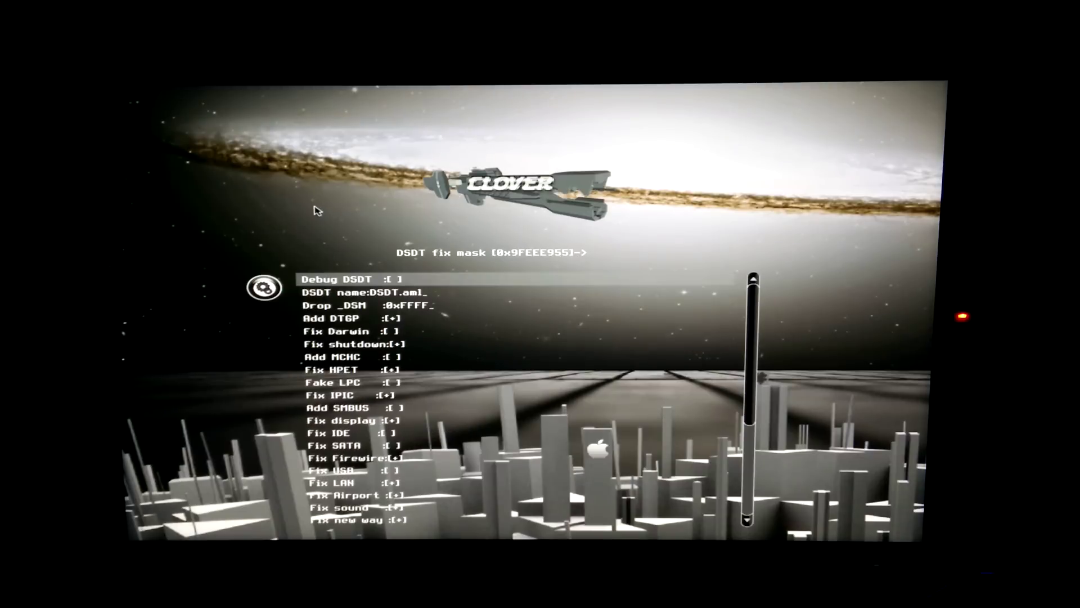
pyautogui.press('Down')
pyautogui.press('Down')
pyautogui.press('Down')
pyautogui.press('space')
pyautogui.press('Down')
pyautogui.press('Down')
pyautogui.press('space')
pyautogui.press('Down')
pyautogui.press('Down')
pyautogui.press('space')
pyautogui.press('Down')
pyautogui.press('Down')
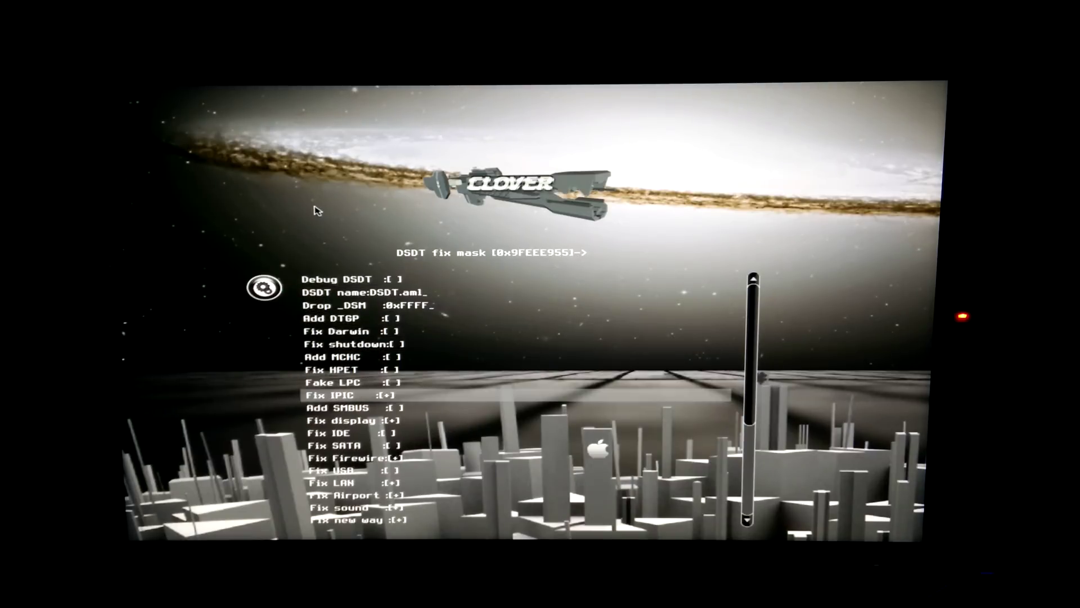
pyautogui.press('space')
pyautogui.press('Down')
pyautogui.press('Down')
pyautogui.press('space')
pyautogui.press('Down')
pyautogui.press('Down')
pyautogui.press('Down')
pyautogui.press('space')
pyautogui.press('Down')
pyautogui.press('Down')
pyautogui.press('space')
pyautogui.press('Down')
pyautogui.press('space')
pyautogui.press('Down')
pyautogui.press('space')
pyautogui.press('Down')
pyautogui.press('space')
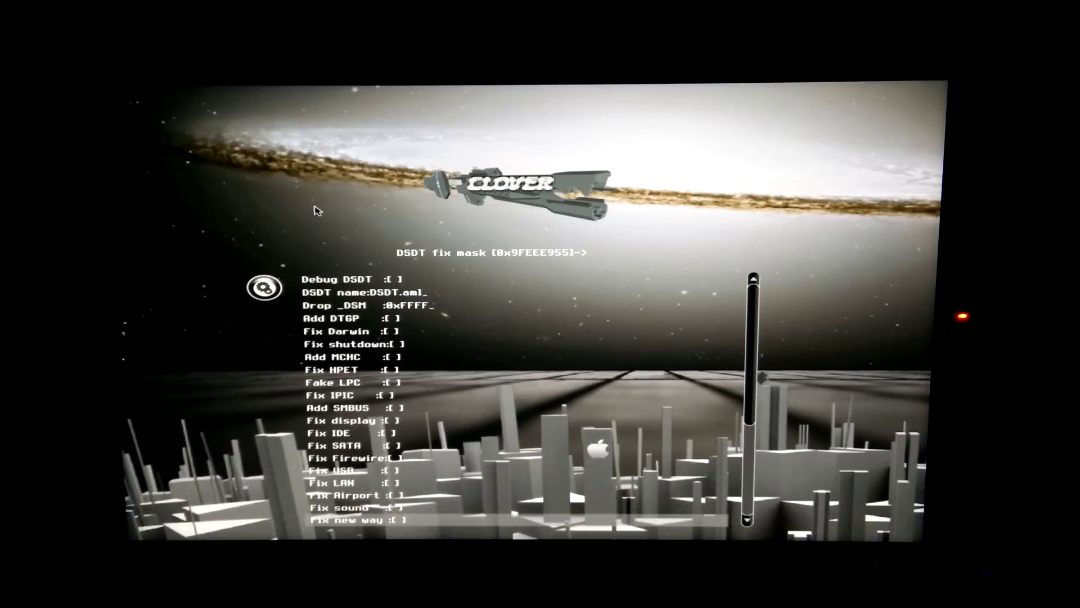
pyautogui.press('Down')
pyautogui.press('Down')
pyautogui.press('space')
pyautogui.press('Down')
pyautogui.press('space')
pyautogui.press('Down')
pyautogui.press('space')
pyautogui.press('Down')
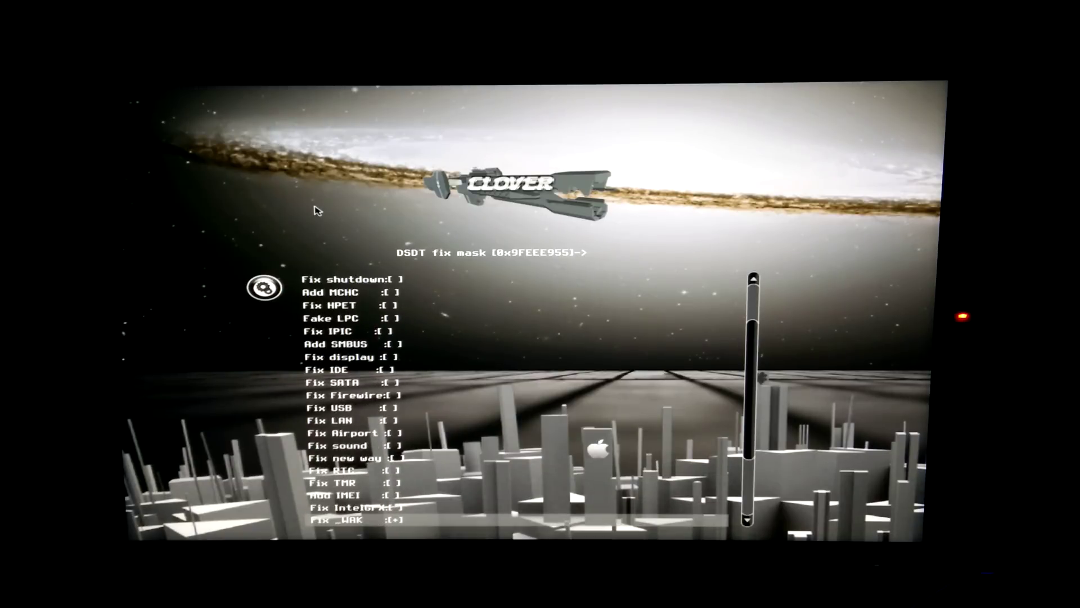
pyautogui.press('space')
pyautogui.press('Down')
pyautogui.press('space')
pyautogui.press('Down')
pyautogui.press('space')
pyautogui.press('Down')
pyautogui.press('space')
pyautogui.press('Down')
pyautogui.press('space')
pyautogui.press('Down')
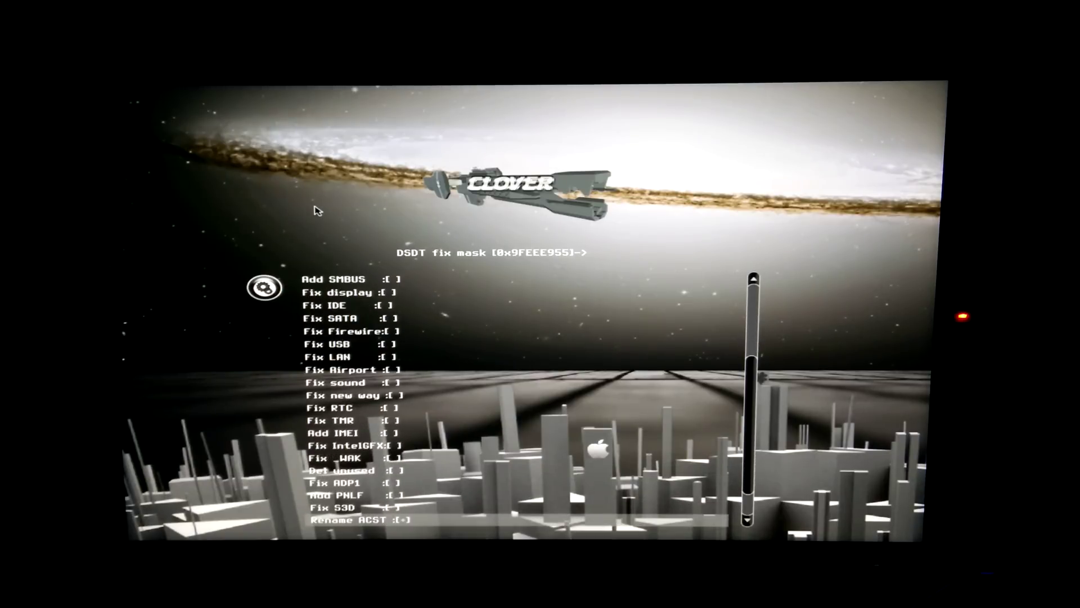
pyautogui.press('space')
pyautogui.press('Down')
pyautogui.press('space')
pyautogui.press('Down')
pyautogui.press('Escape')
pyautogui.press('Down')
pyautogui.press('Down')
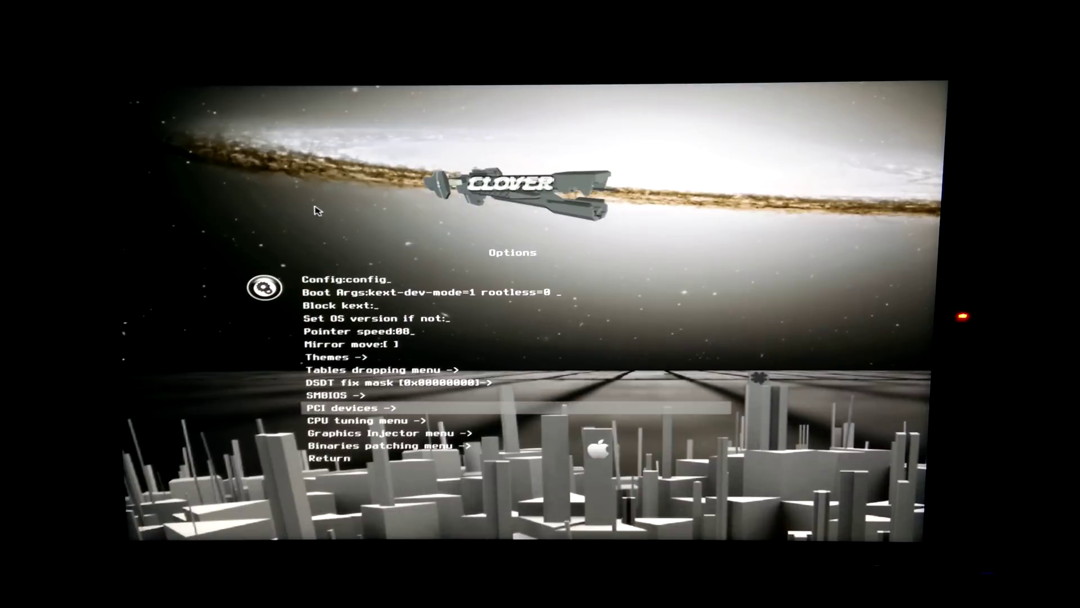
pyautogui.press('Down')
pyautogui.press('Down')
pyautogui.press('Down')
pyautogui.press('Down')
pyautogui.press('Return')
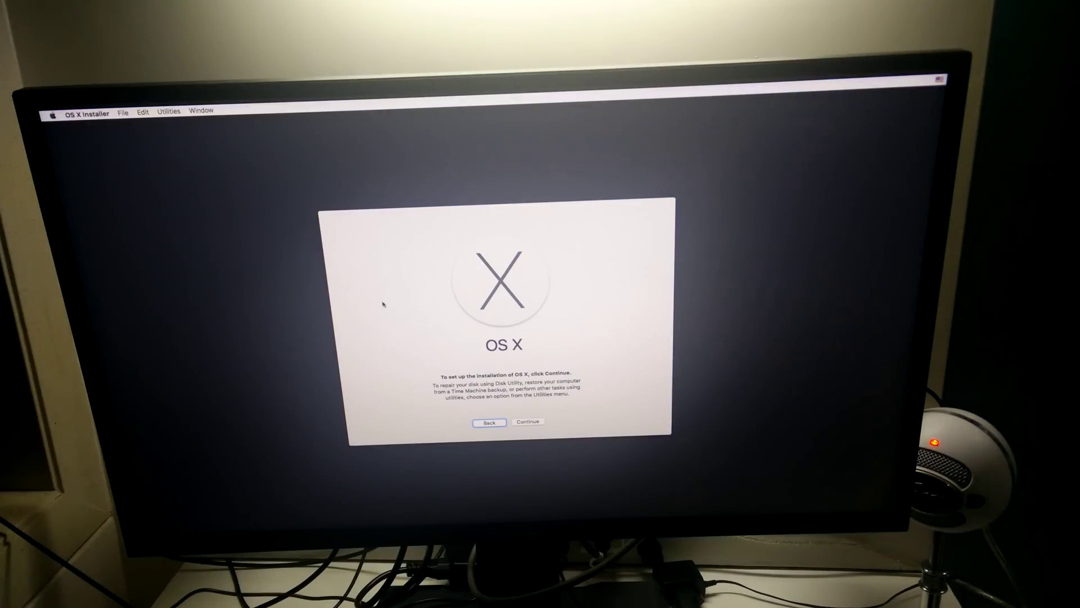
# Launch Disk Utility from the OS X Installer's Utilities menu.
pyautogui.click(179, 116)
pyautogui.click(203, 149)
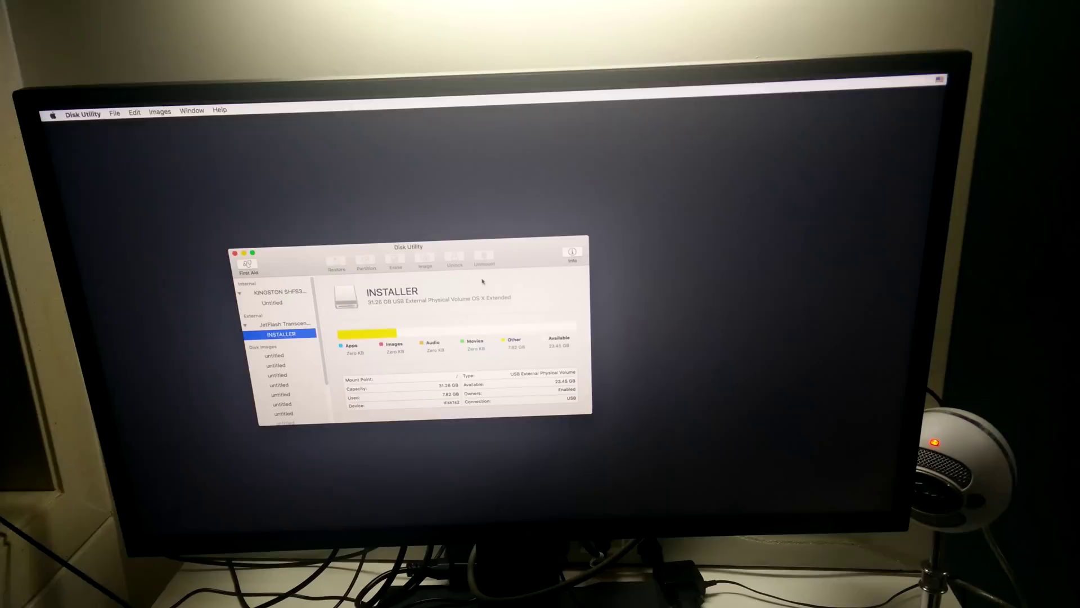
# Erase the KINGSTON SHFS37A240G disk as an OS X Extended volume named 'El Capitan', then quit Disk Utility.
pyautogui.click(290, 293)
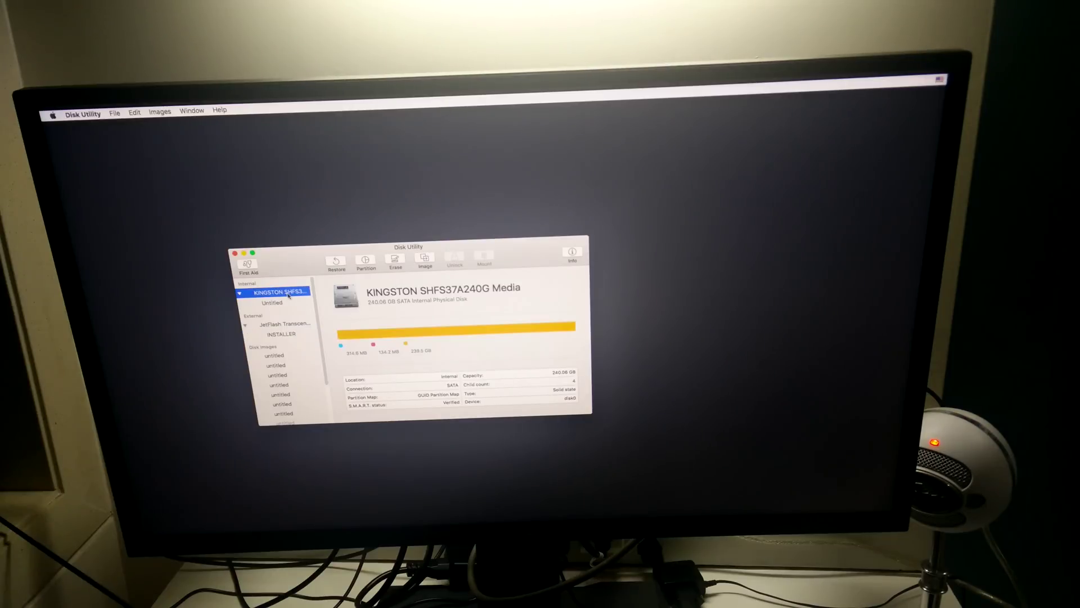
pyautogui.click(513, 234)
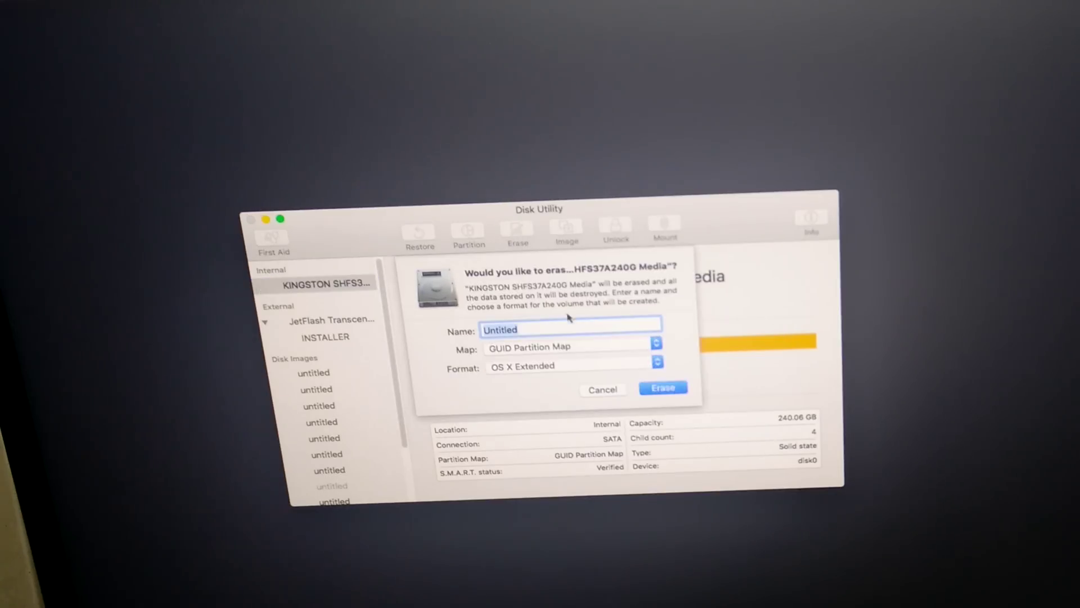
pyautogui.press('BackSpace')
pyautogui.write('El Capitan')
pyautogui.click(627, 366)
pyautogui.click(627, 366)
pyautogui.click(671, 389)
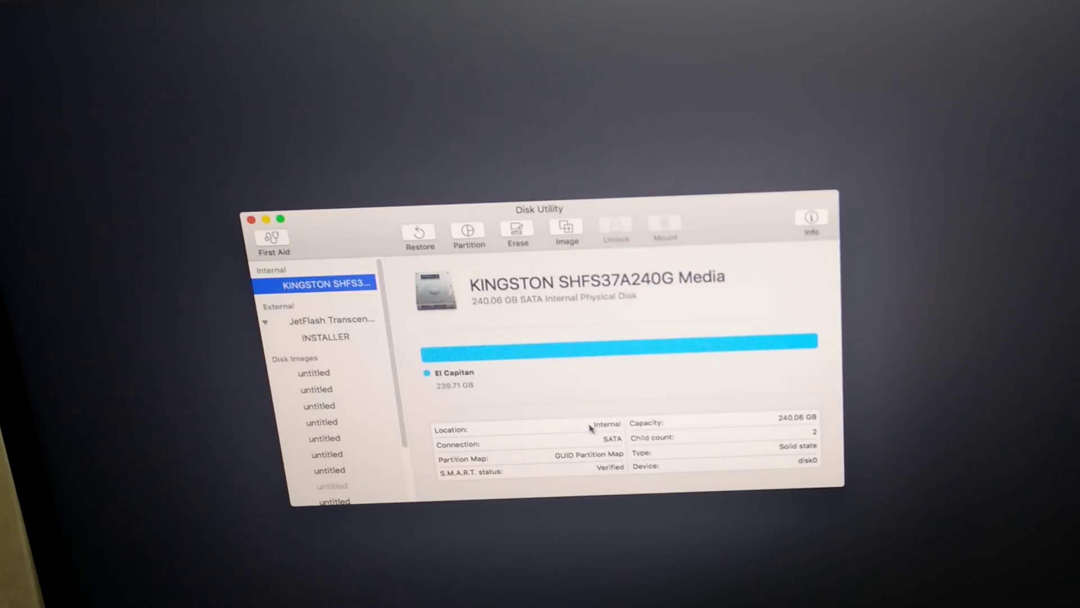
pyautogui.click(251, 218)
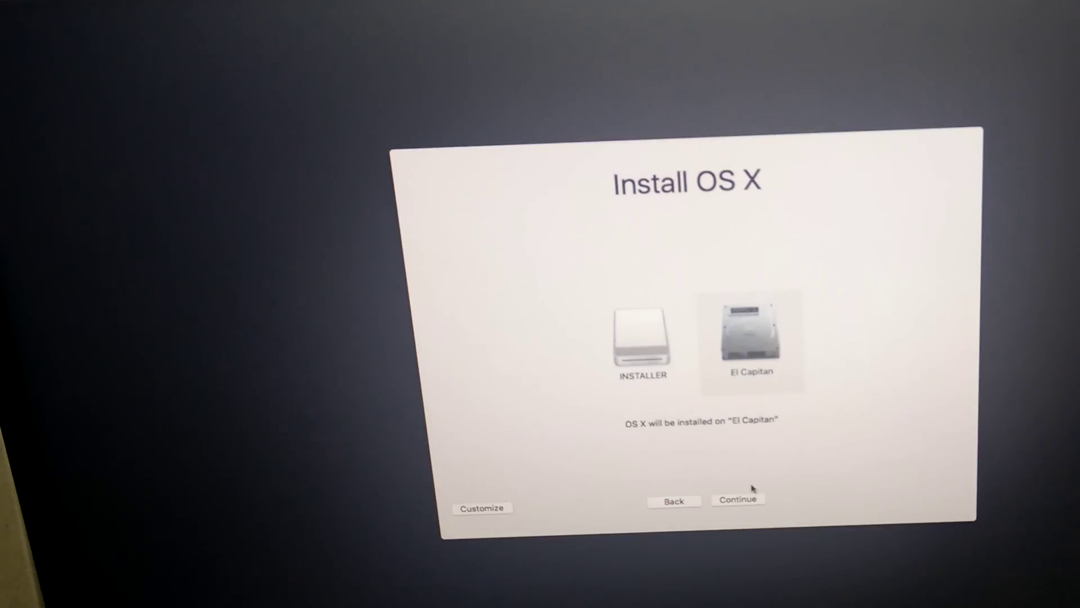
# Continue the installer to install OS X onto the El Capitan volume.
pyautogui.click(748, 501)
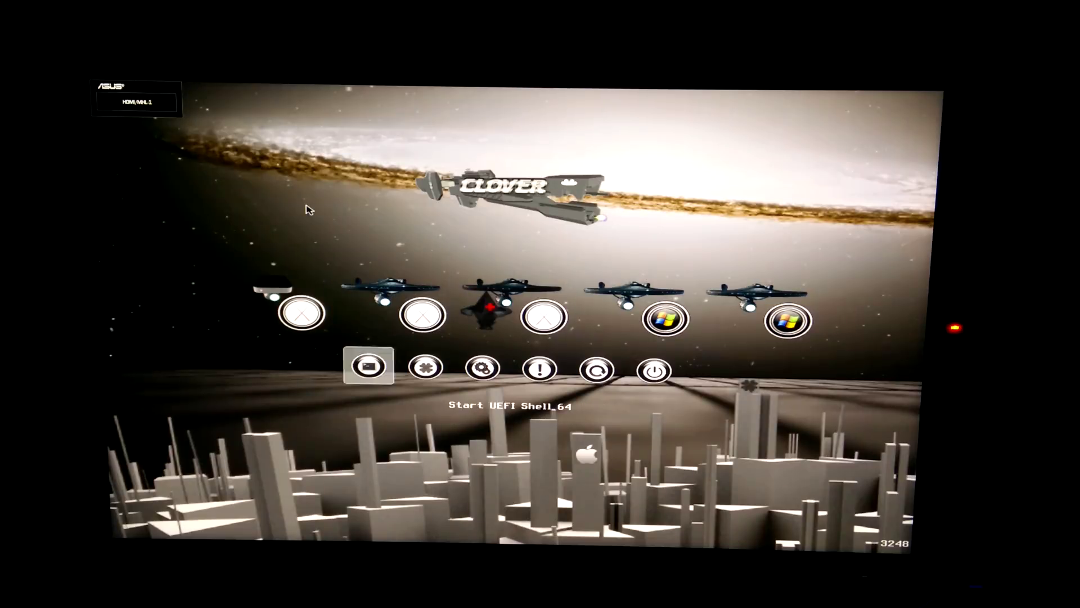
# In Clover's Options, delete the 10.10.10 Set OS version value.
pyautogui.press('Right')
pyautogui.press('Return')
pyautogui.press('Down')
pyautogui.press('Down')
pyautogui.press('Down')
pyautogui.press('Down')
pyautogui.press('Up')
pyautogui.press('BackSpace')
pyautogui.press('BackSpace')
pyautogui.press('BackSpace')
pyautogui.press('BackSpace')
pyautogui.press('BackSpace')
pyautogui.press('BackSpace')
pyautogui.press('BackSpace')
pyautogui.press('BackSpace')
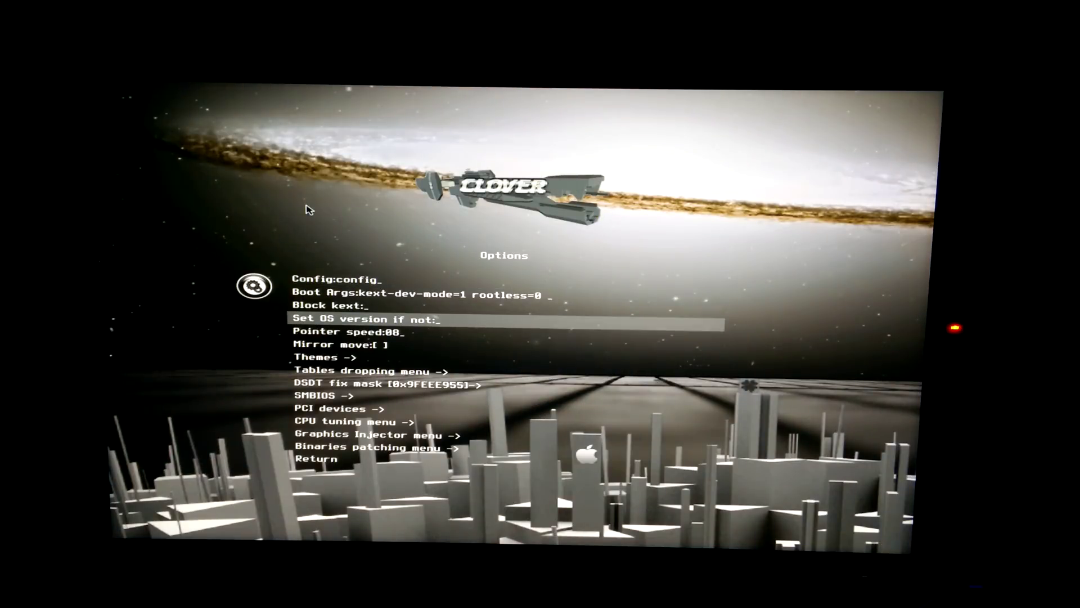
pyautogui.press('Down')
pyautogui.press('Down')
pyautogui.press('Down')
pyautogui.press('Down')
# Untick the DSDT fixes in the DSDT fix mask and leave the options.
pyautogui.press('Down')
pyautogui.press('Down')
pyautogui.press('Down')
pyautogui.press('Down')
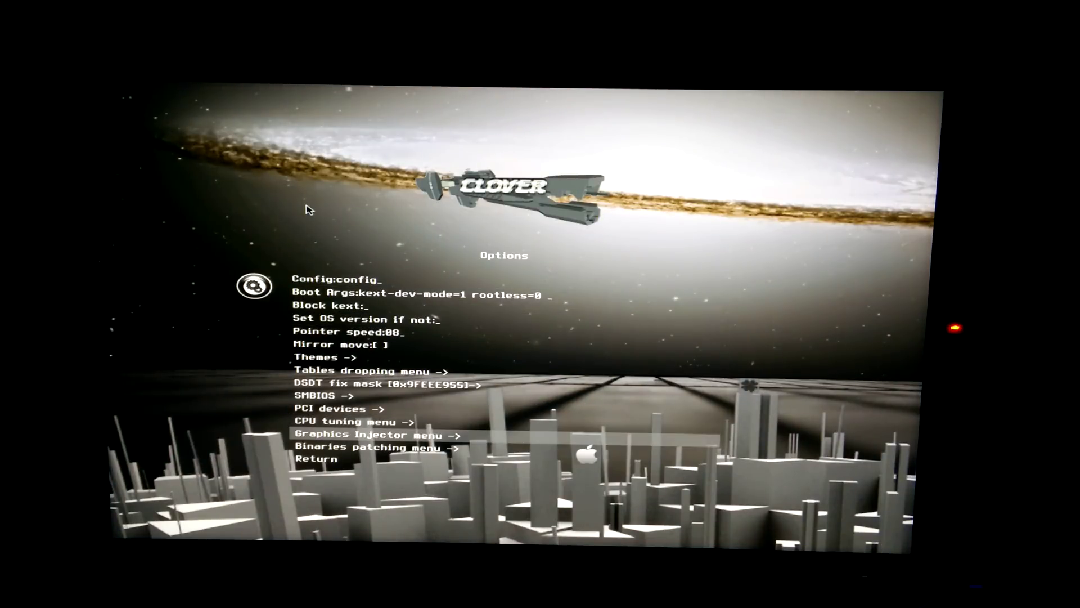
pyautogui.press('Up')
pyautogui.press('Up')
pyautogui.press('Up')
pyautogui.press('Return')
pyautogui.press('Down')
pyautogui.press('Down')
pyautogui.press('space')
pyautogui.press('Down')
pyautogui.press('Down')
pyautogui.press('space')
pyautogui.press('Down')
pyautogui.press('Down')
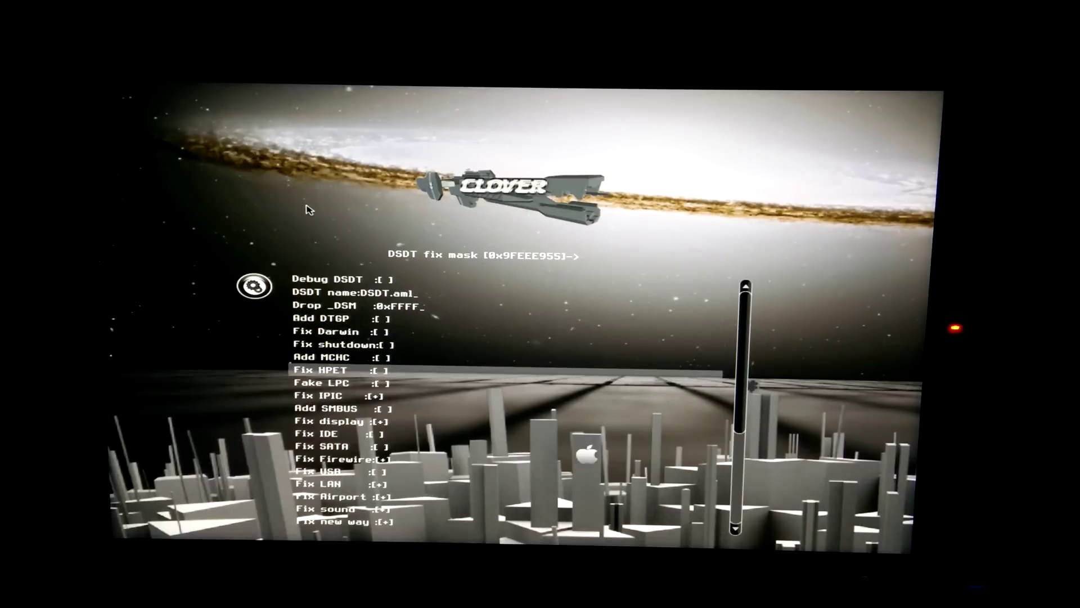
pyautogui.press('space')
pyautogui.press('Down')
pyautogui.press('Down')
pyautogui.press('space')
pyautogui.press('Down')
pyautogui.press('Down')
pyautogui.press('space')
pyautogui.press('Down')
pyautogui.press('Down')
pyautogui.press('Down')
pyautogui.press('space')
pyautogui.press('Down')
pyautogui.press('Down')
pyautogui.press('space')
pyautogui.press('Down')
pyautogui.press('space')
pyautogui.press('Down')
pyautogui.press('space')
pyautogui.press('Down')
pyautogui.press('space')
pyautogui.press('Down')
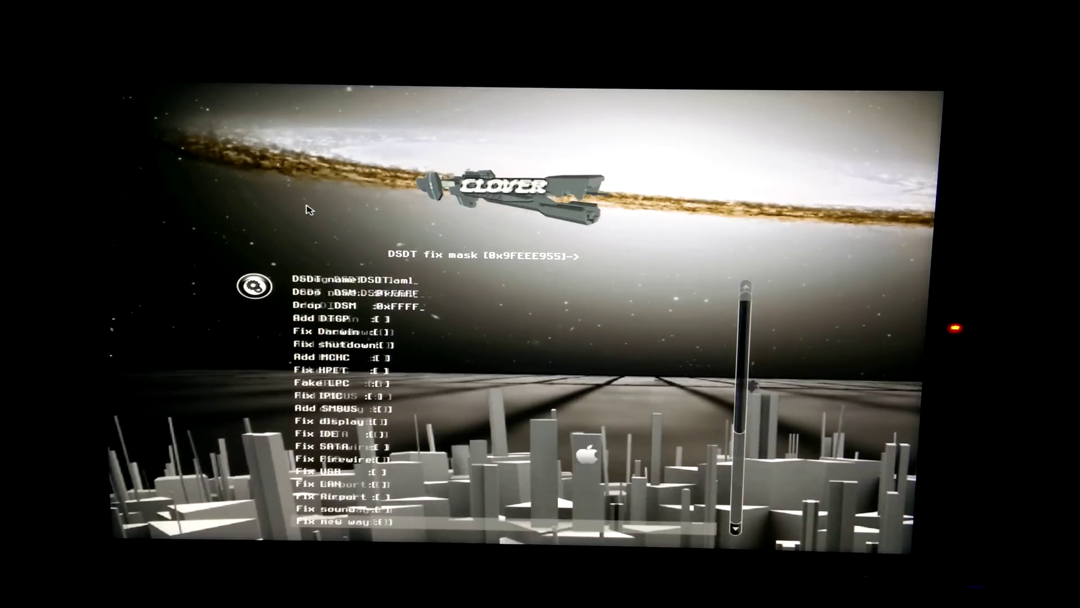
pyautogui.press('Down')
pyautogui.press('Down')
pyautogui.press('Down')
pyautogui.press('Down')
pyautogui.press('Down')
pyautogui.press('Down')
pyautogui.press('Down')
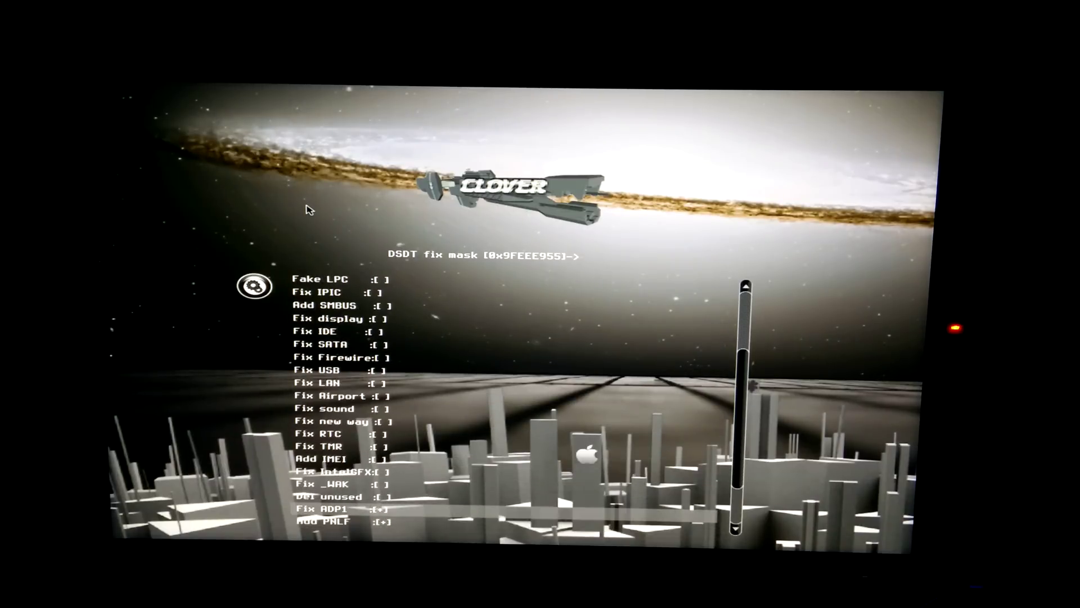
pyautogui.press('Down')
pyautogui.press('Down')
pyautogui.press('space')
pyautogui.press('Down')
pyautogui.press('Down')
pyautogui.press('Down')
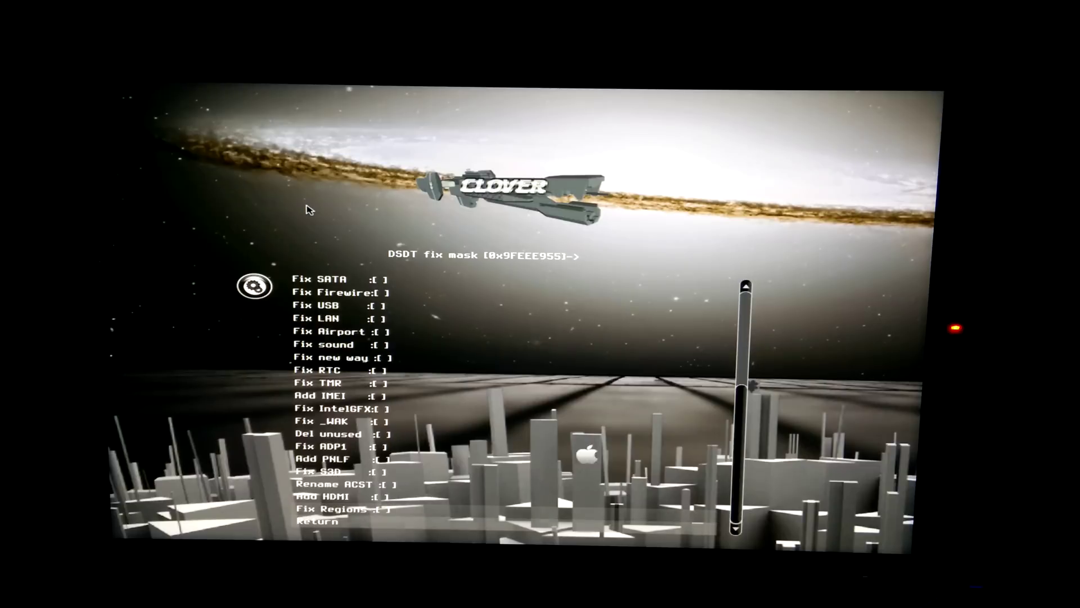
pyautogui.press('Escape')
pyautogui.press('Down')
pyautogui.press('Down')
pyautogui.press('Down')
pyautogui.press('Down')
pyautogui.press('Down')
pyautogui.press('Down')
pyautogui.press('Return')
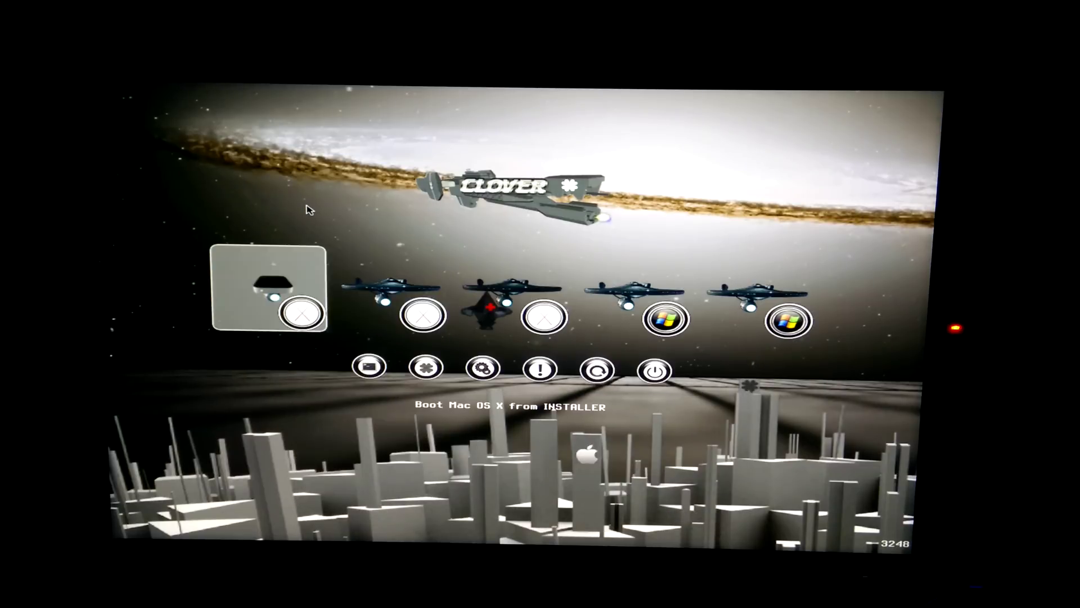
# Highlight the El Capitan boot entry and show its boot options.
pyautogui.press('Right')
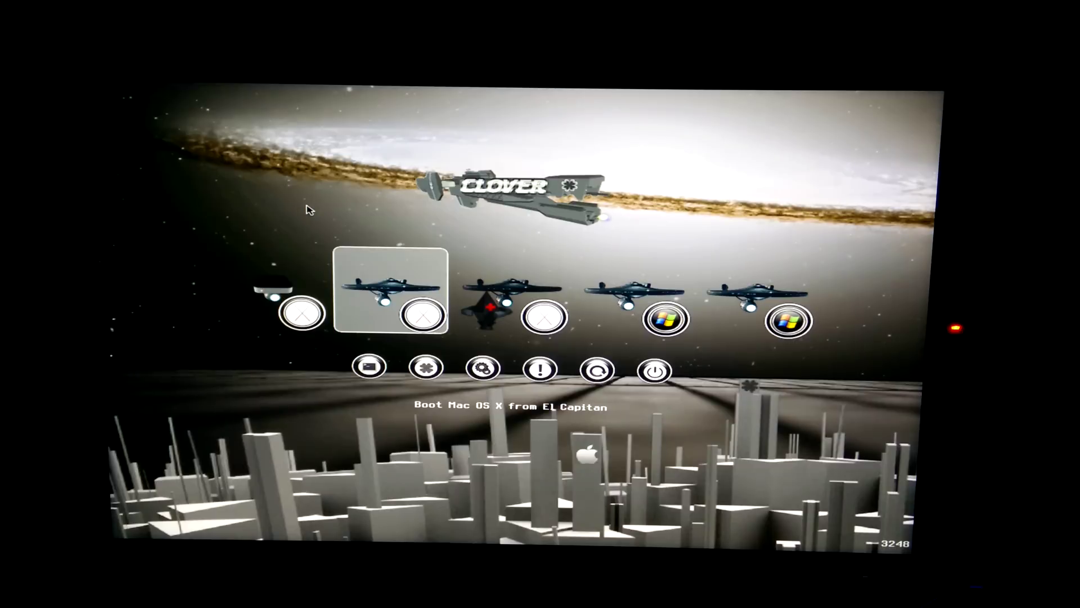
pyautogui.press('space')
pyautogui.press('Down')
pyautogui.press('Down')
pyautogui.press('Down')
# Boot El Capitan in verbose mode, then accept the country and keyboard layout in Setup Assistant.
pyautogui.press('Return')
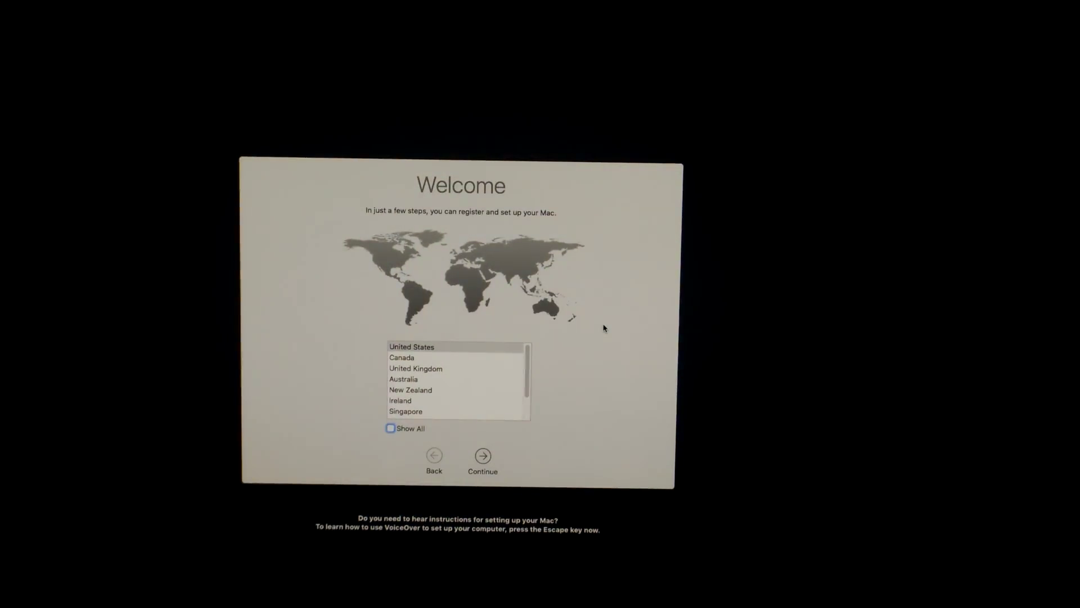
pyautogui.scroll(-2, 416, 411)
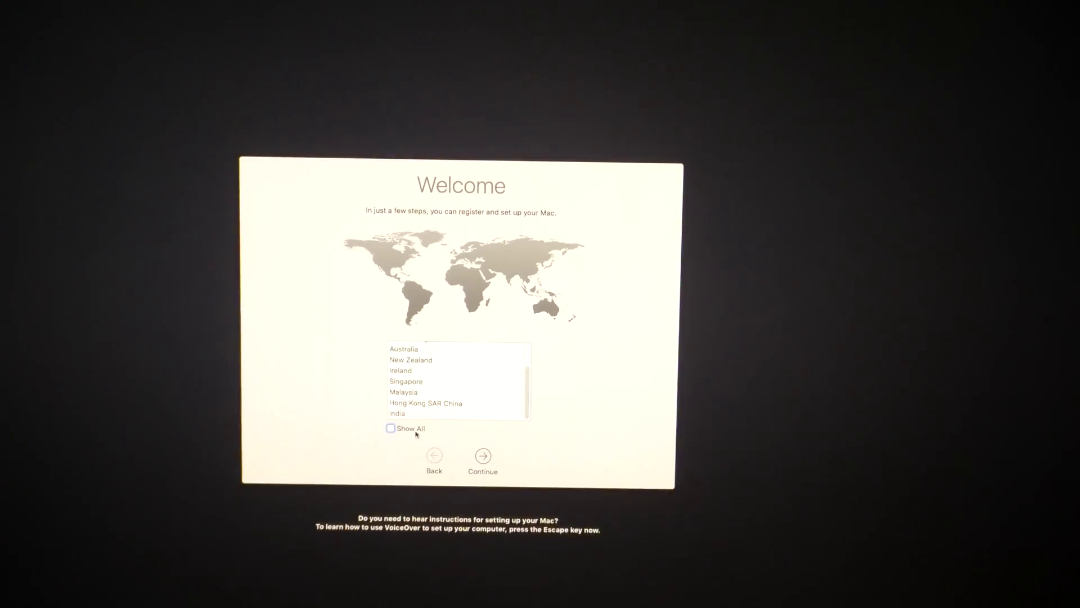
pyautogui.click(484, 456)
pyautogui.click(483, 455)
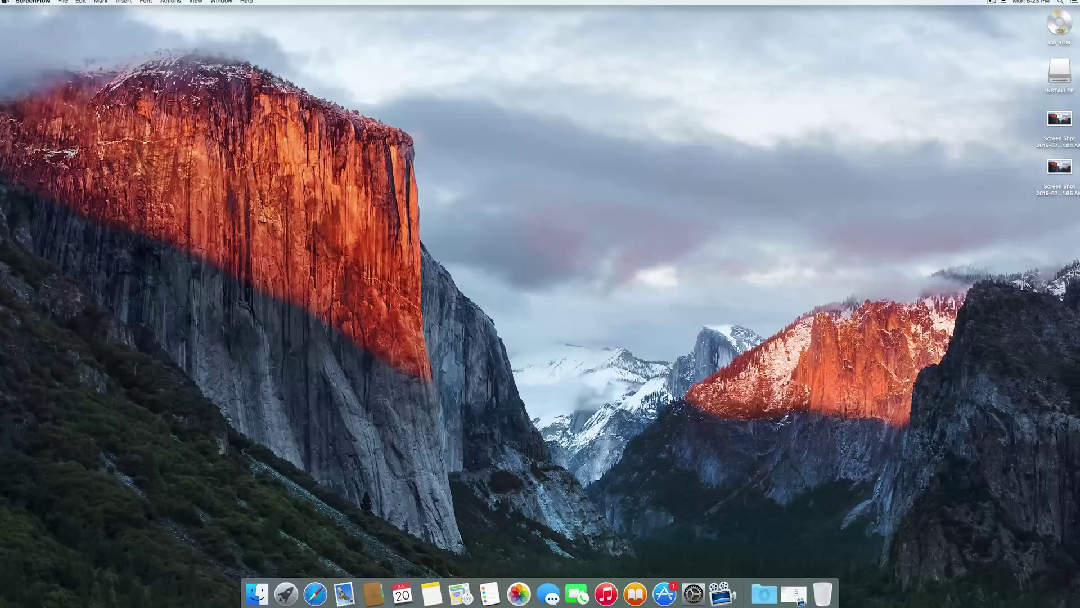
pyautogui.click(7, 2)
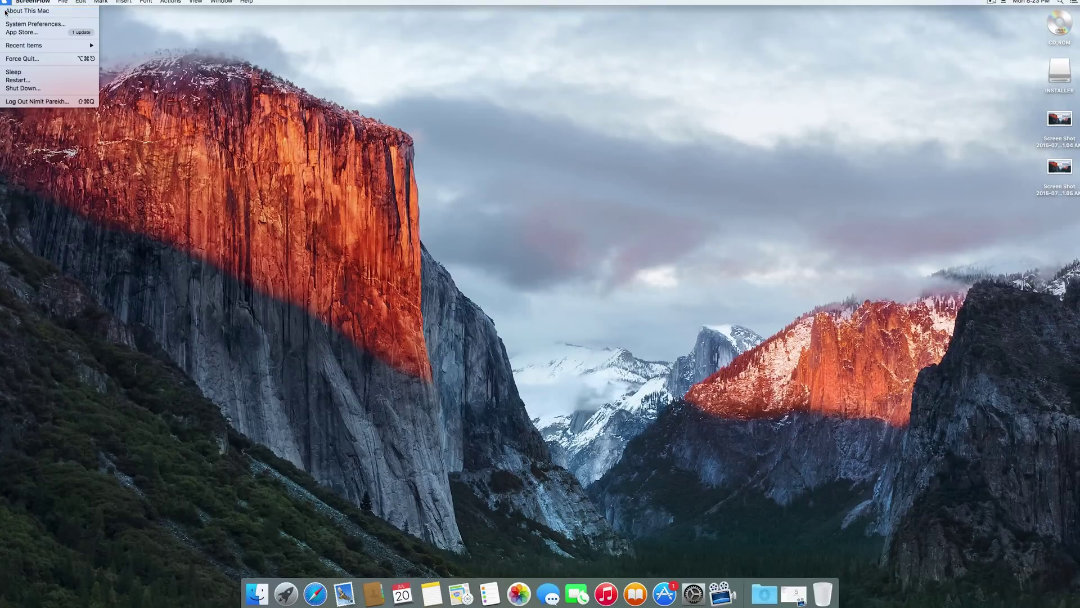
pyautogui.click(34, 12)
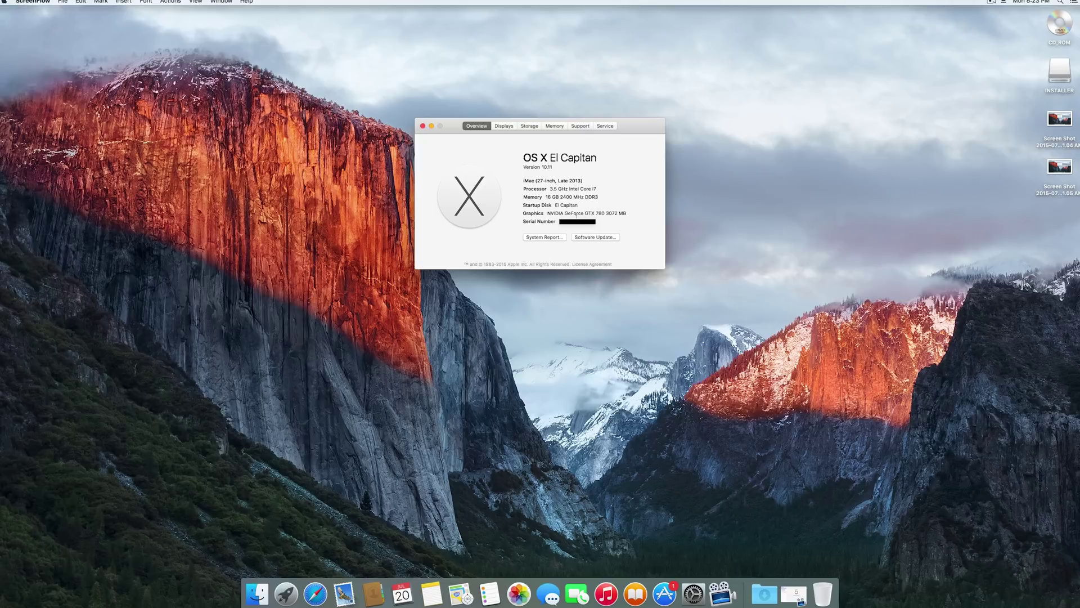
pyautogui.click(529, 126)
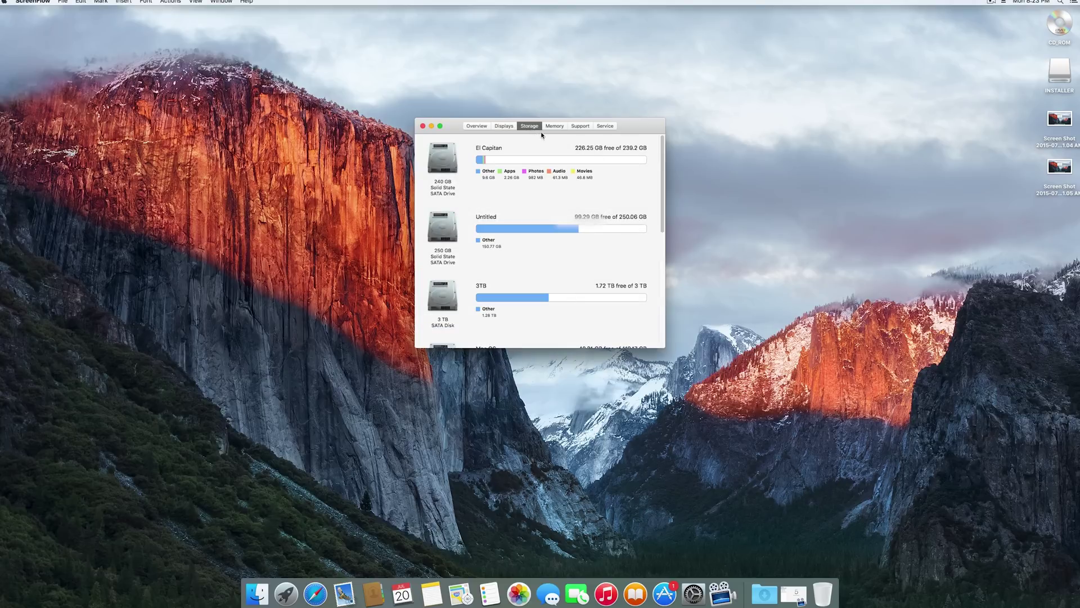
pyautogui.click(563, 127)
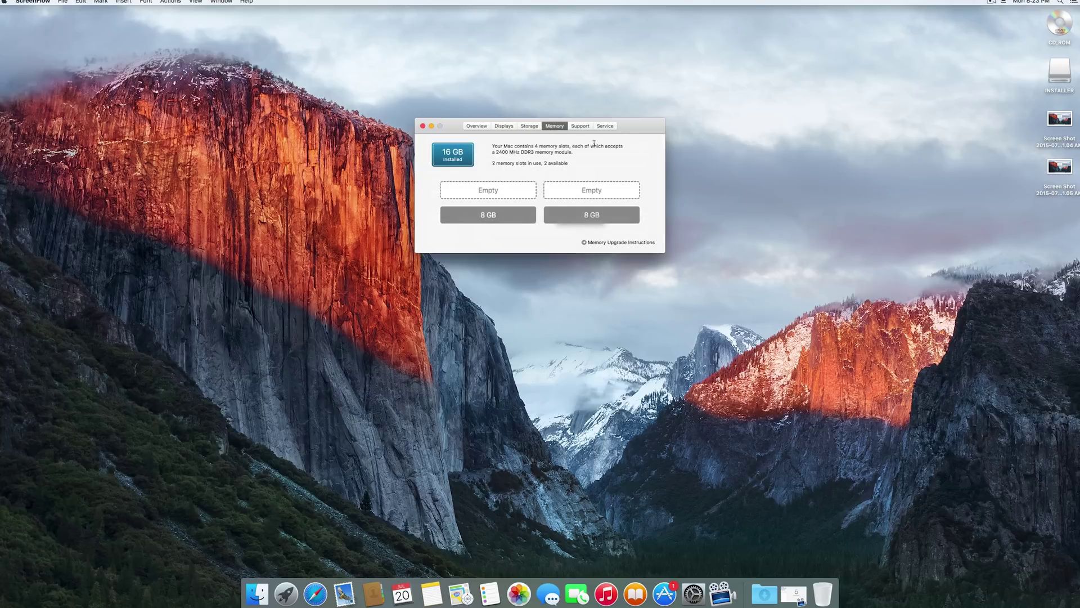
pyautogui.click(580, 126)
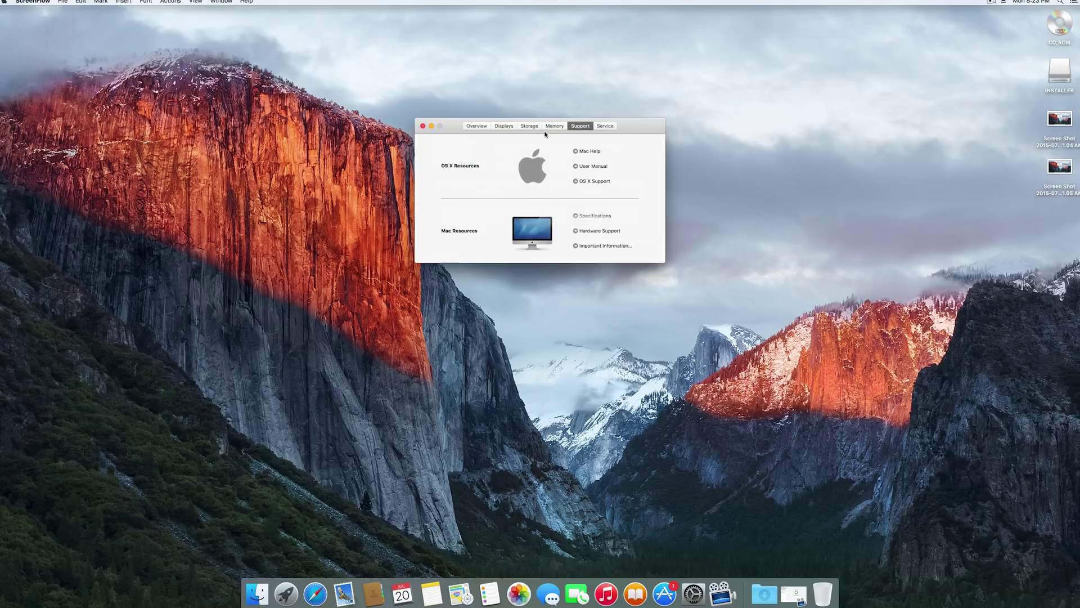
pyautogui.click(549, 127)
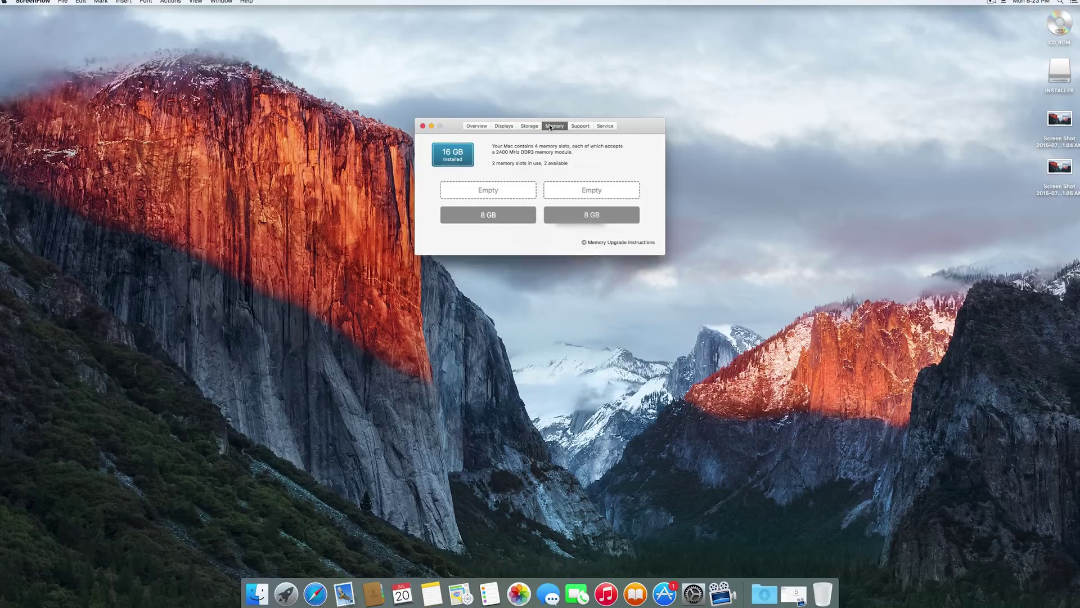
pyautogui.click(423, 127)
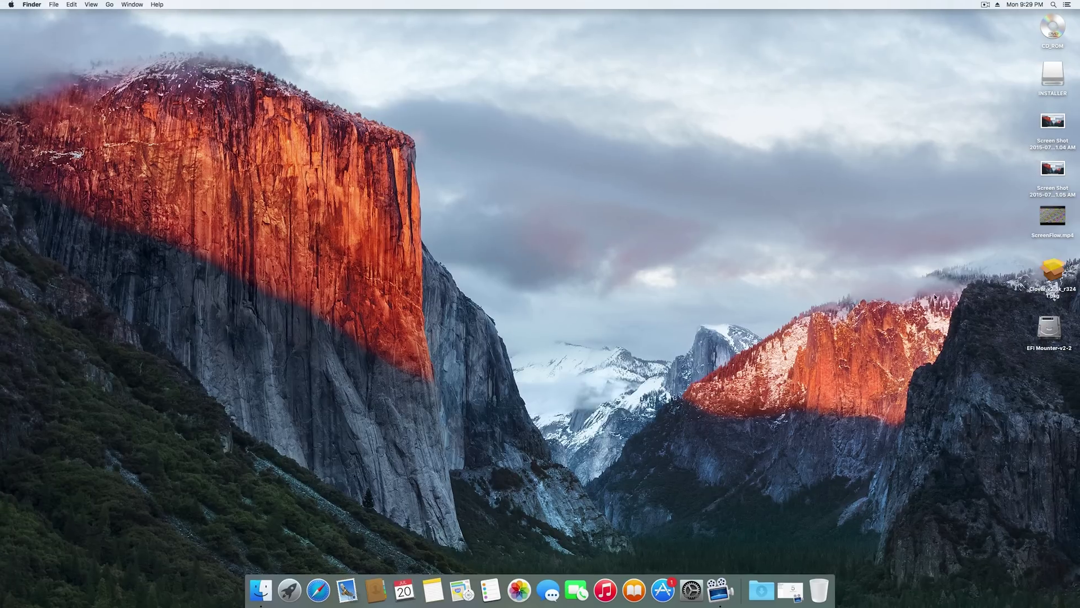
# Mount the EFI partition with EFI Mounter, authorizing it and accepting the disk identifier warning.
pyautogui.doubleClick(1048, 332)
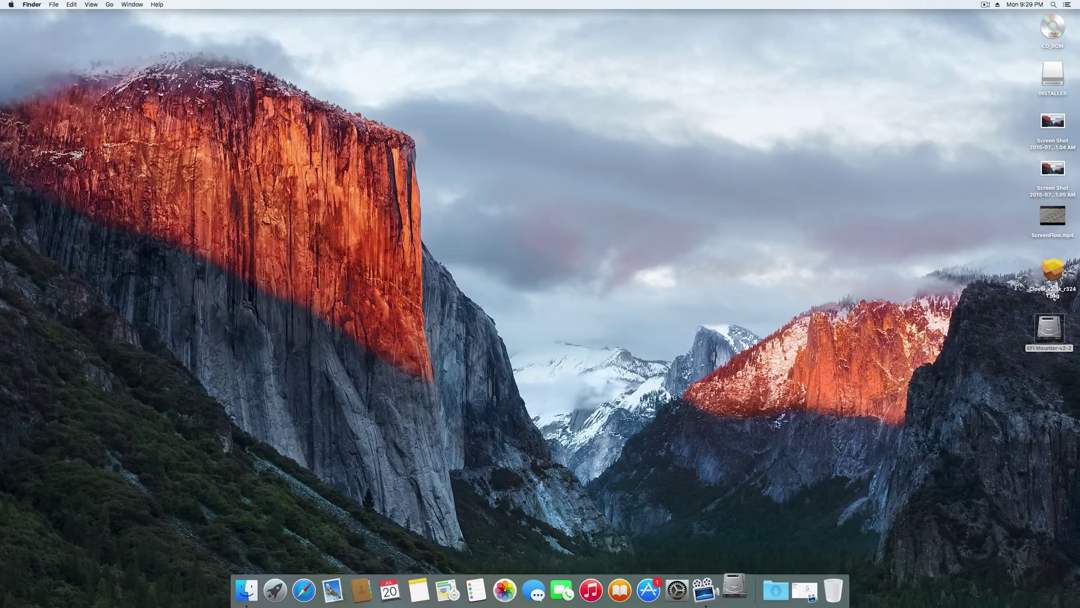
pyautogui.click(204, 101)
pyautogui.click(115, 5)
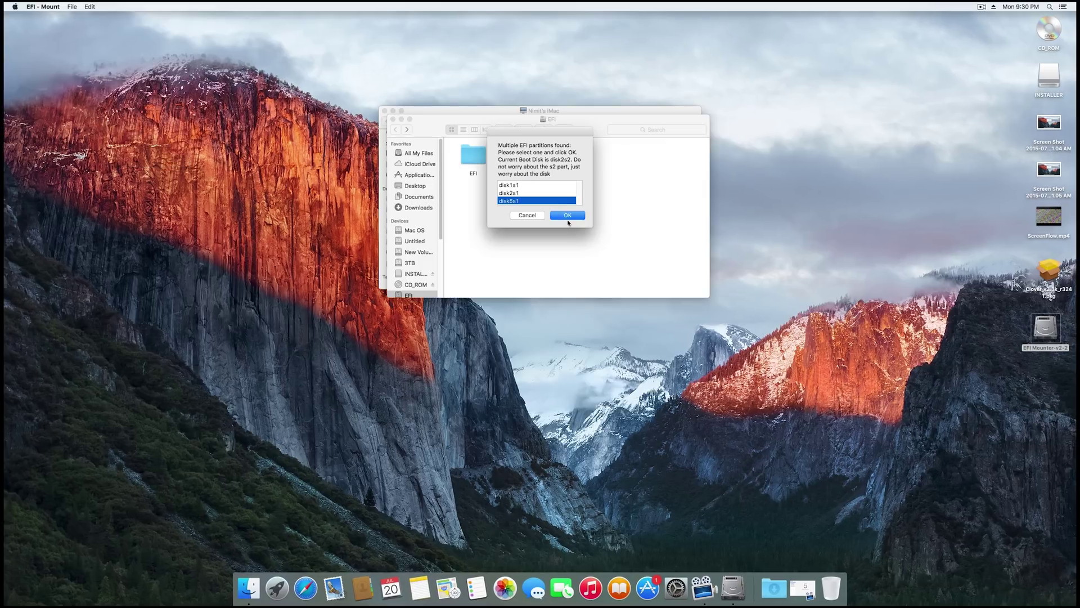
pyautogui.click(568, 215)
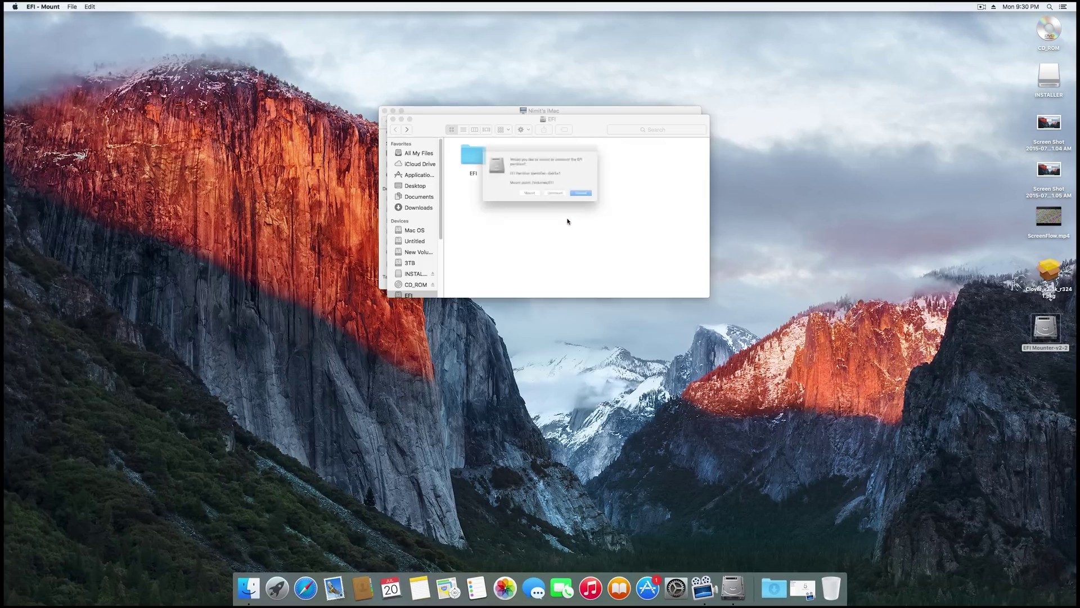
pyautogui.click(528, 204)
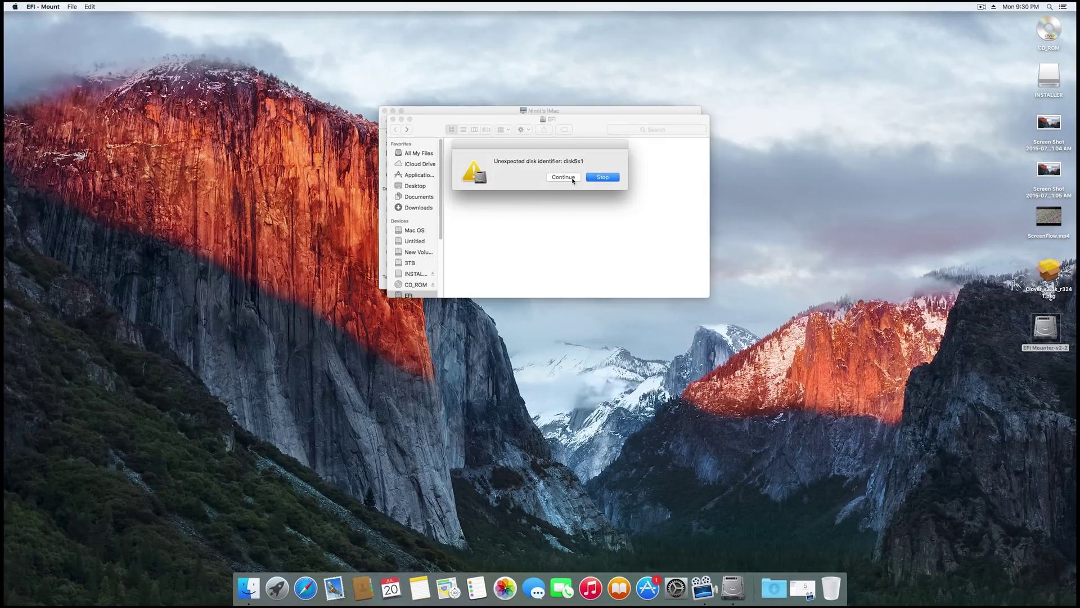
pyautogui.click(569, 177)
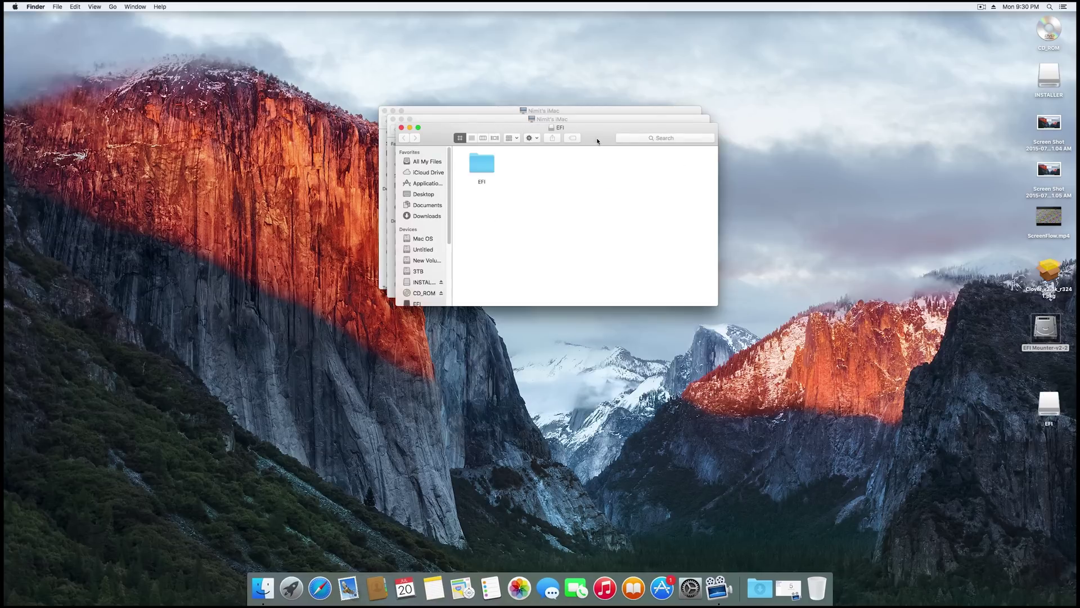
# Copy the EFI folder from the EFI volume and paste it onto the desktop.
pyautogui.moveTo(571, 176); pyautogui.dragTo(931, 178)
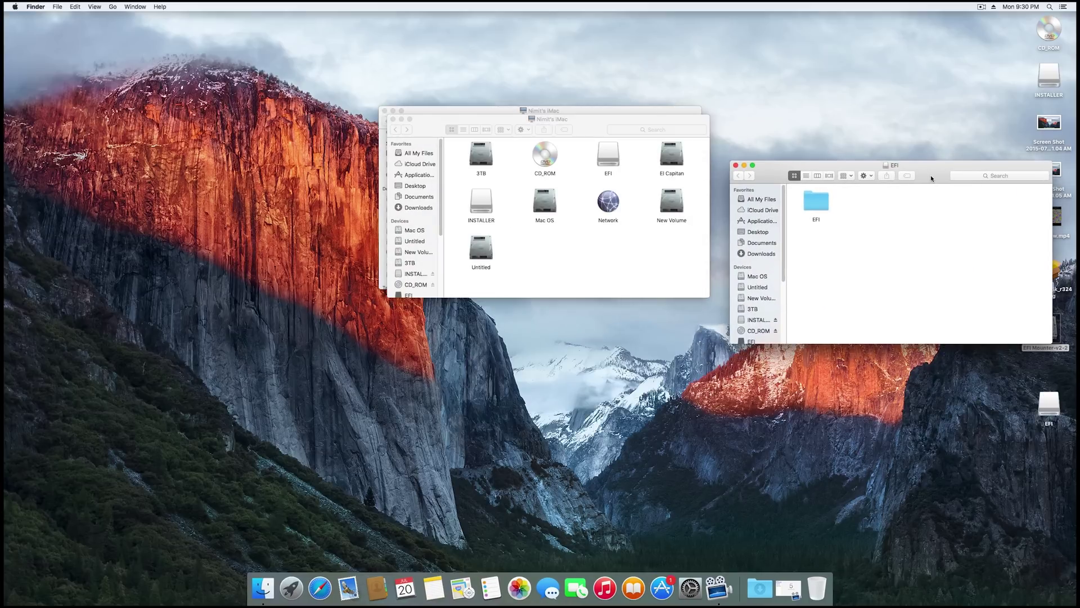
pyautogui.doubleClick(603, 158)
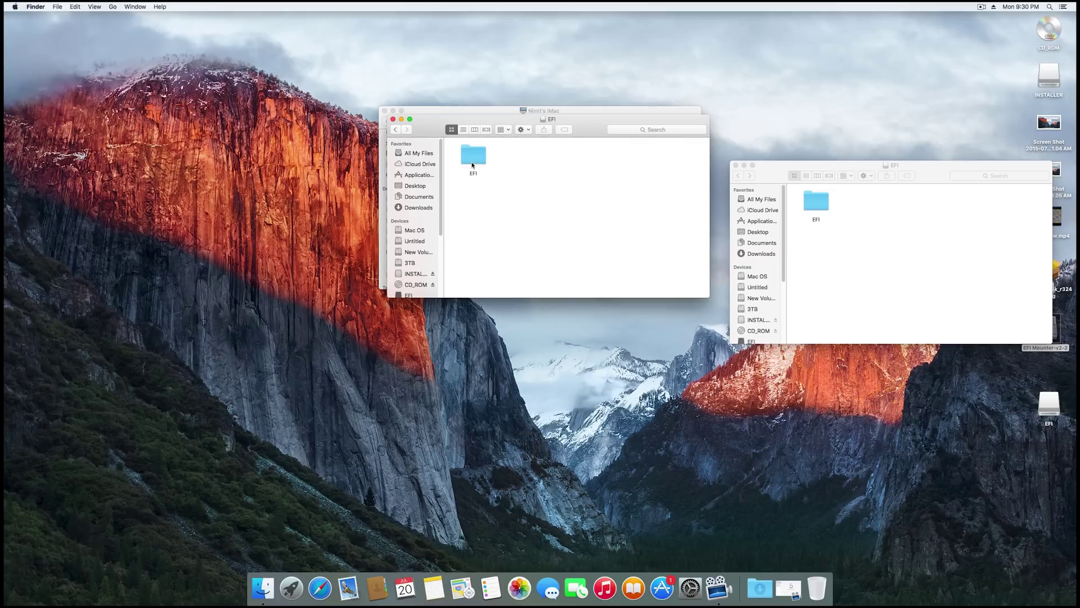
pyautogui.doubleClick(473, 163)
pyautogui.doubleClick(396, 130)
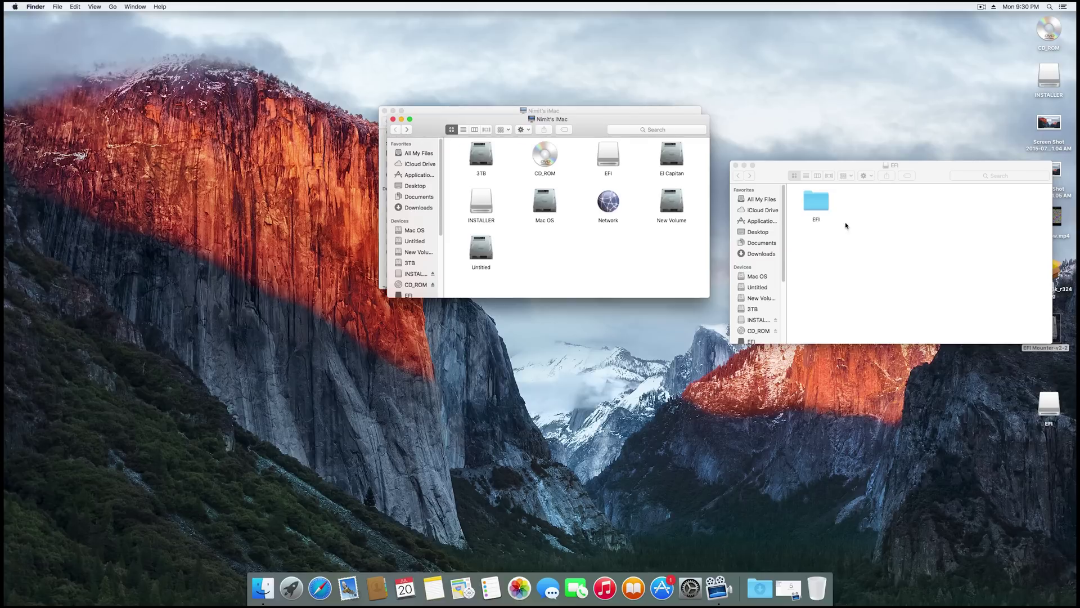
pyautogui.click(819, 204)
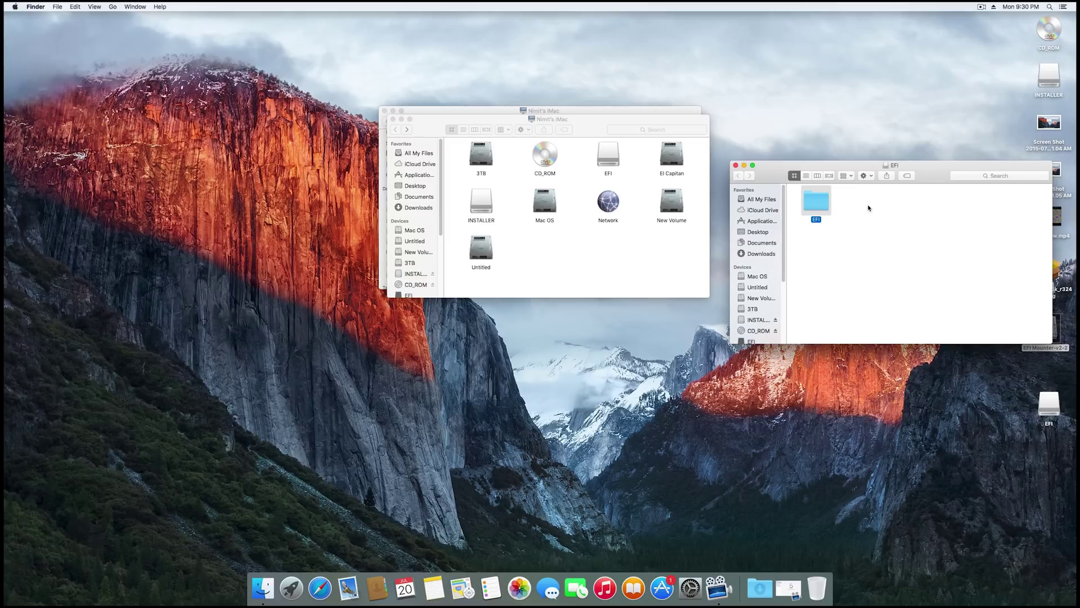
pyautogui.click(670, 424)
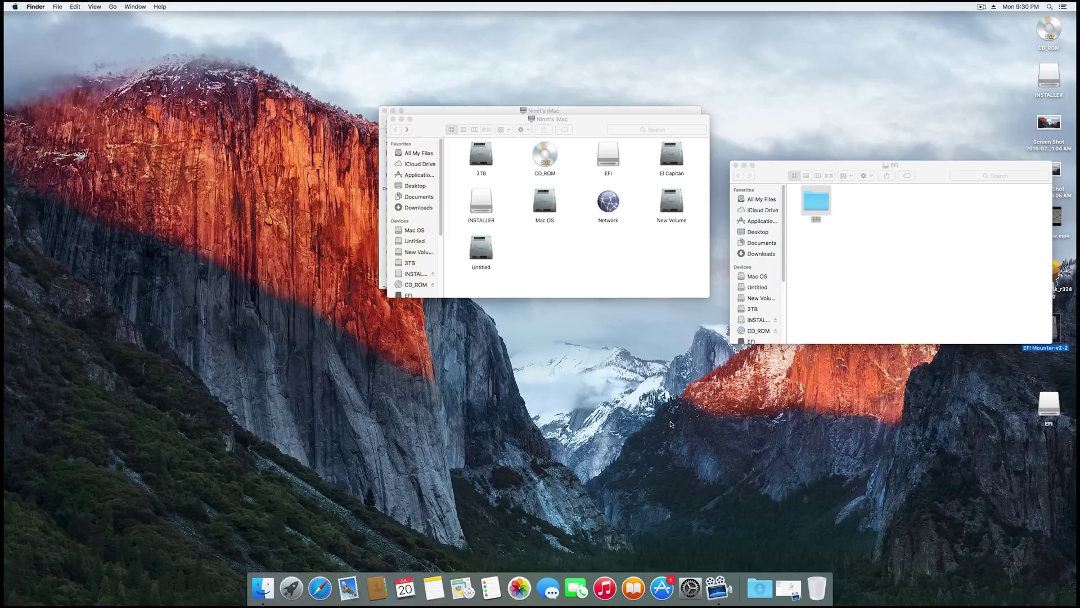
pyautogui.press('super+v')
# Mount the disk2s1 EFI partition with EFI Mounter.
pyautogui.click(736, 166)
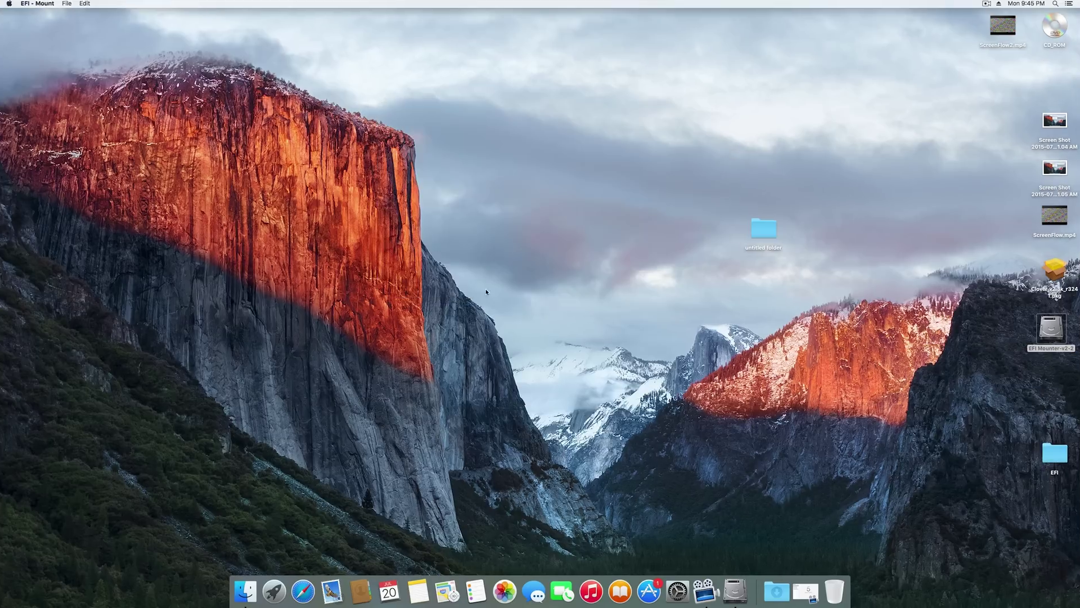
pyautogui.click(525, 194)
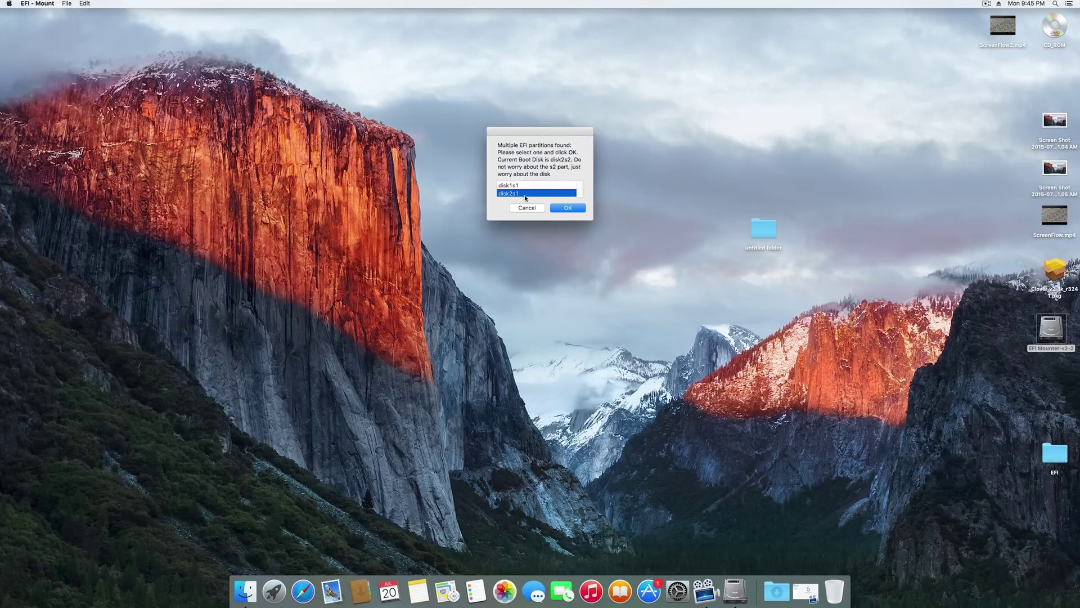
pyautogui.click(570, 208)
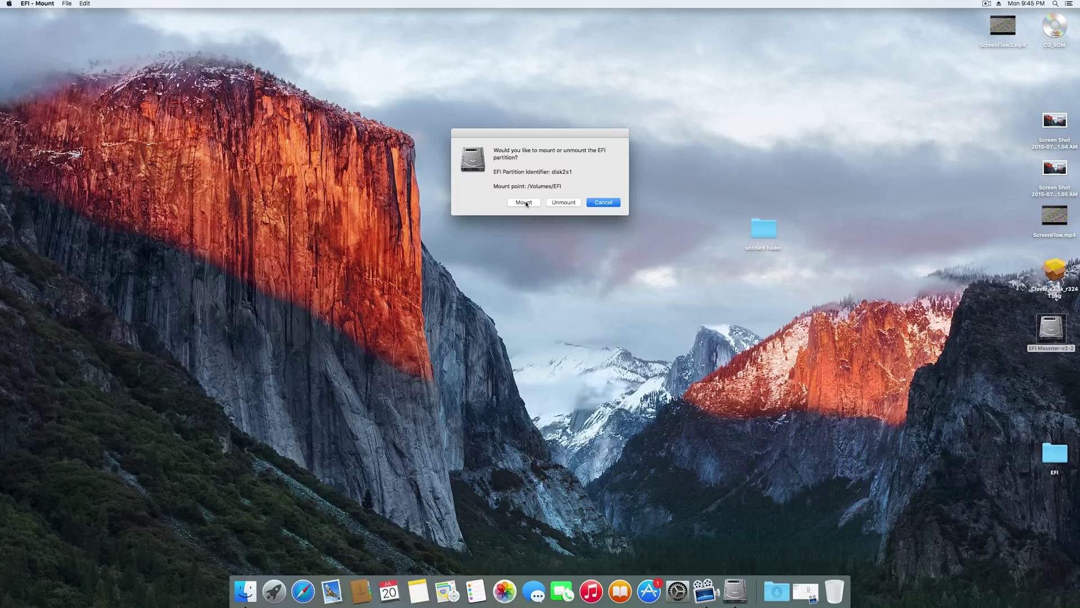
pyautogui.click(523, 202)
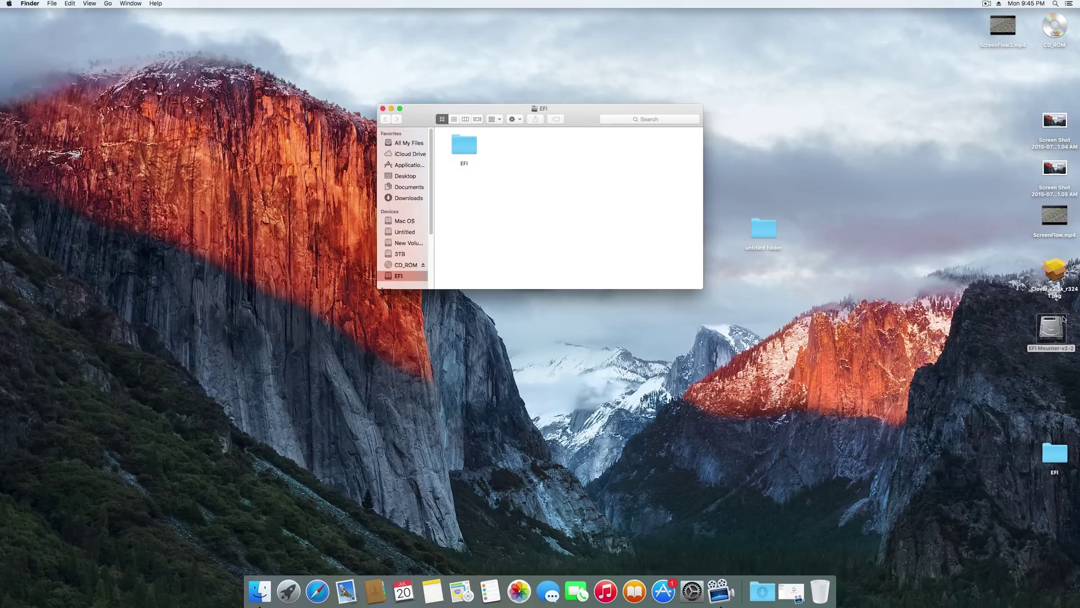
# Open the EFI folder, then CLOVER, to show config.plist.
pyautogui.click(461, 150)
pyautogui.click(1061, 464)
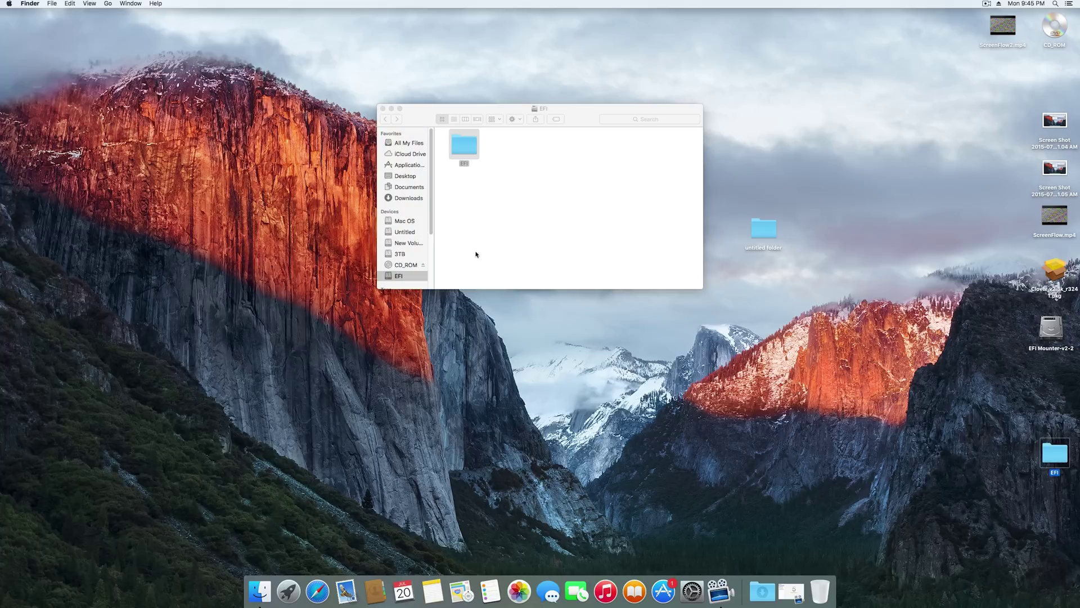
pyautogui.click(467, 178)
pyautogui.doubleClick(472, 153)
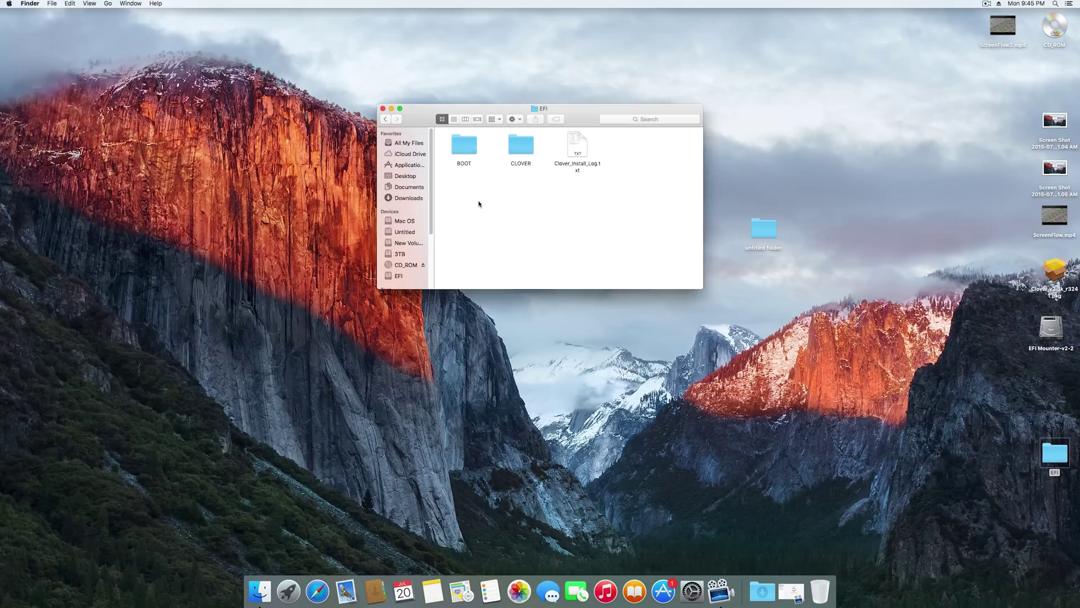
pyautogui.doubleClick(511, 144)
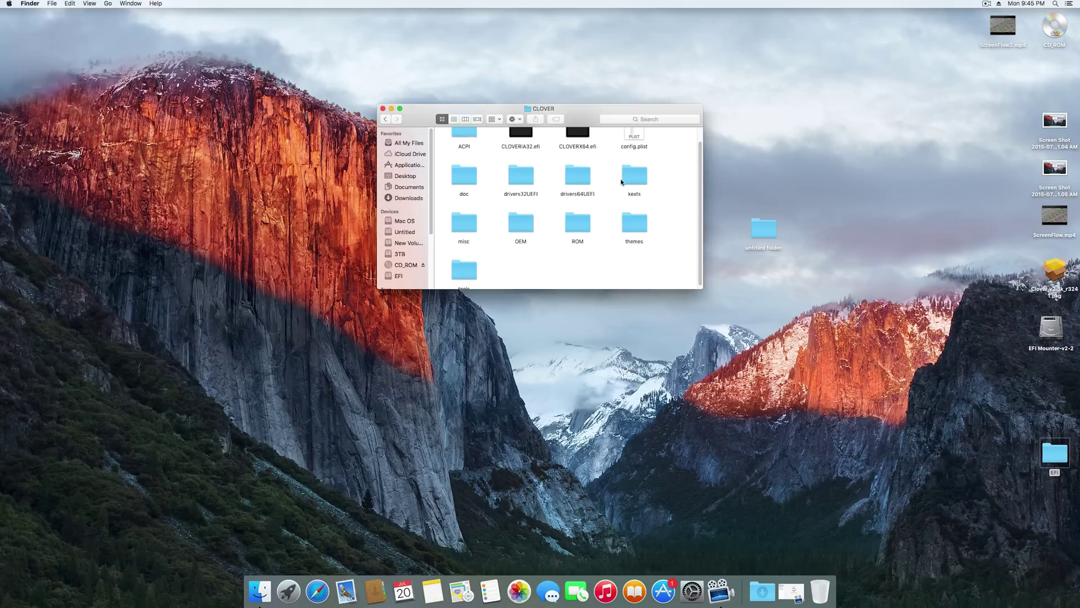
# Open config.plist in TextEdit and set AddDTGP, AddHDMI and AddIMEI to false.
pyautogui.scroll(1, 618, 188)
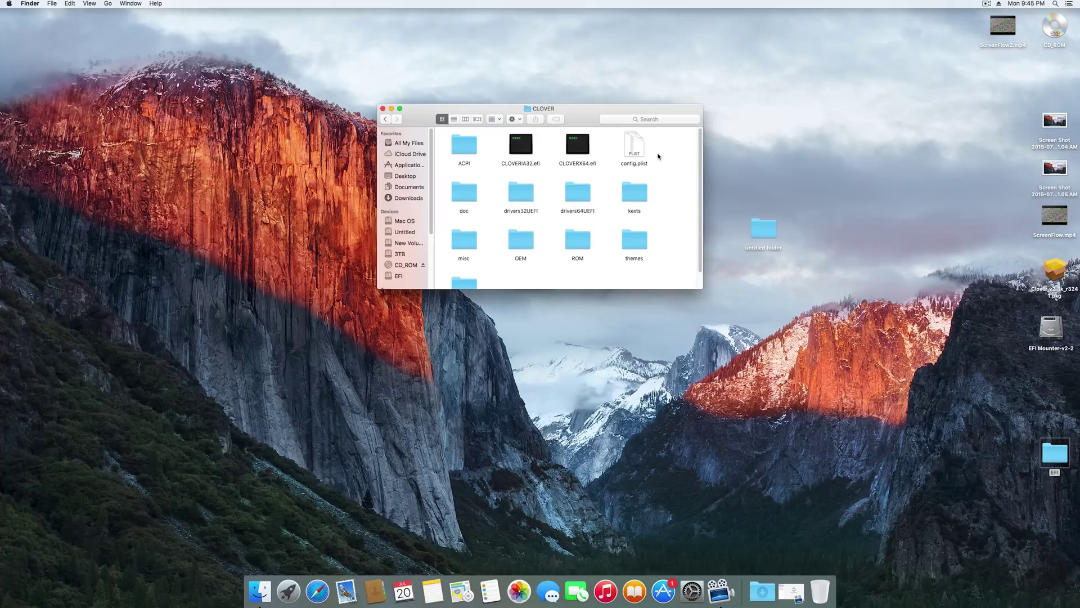
pyautogui.doubleClick(634, 145)
pyautogui.scroll(-2, 369, 97)
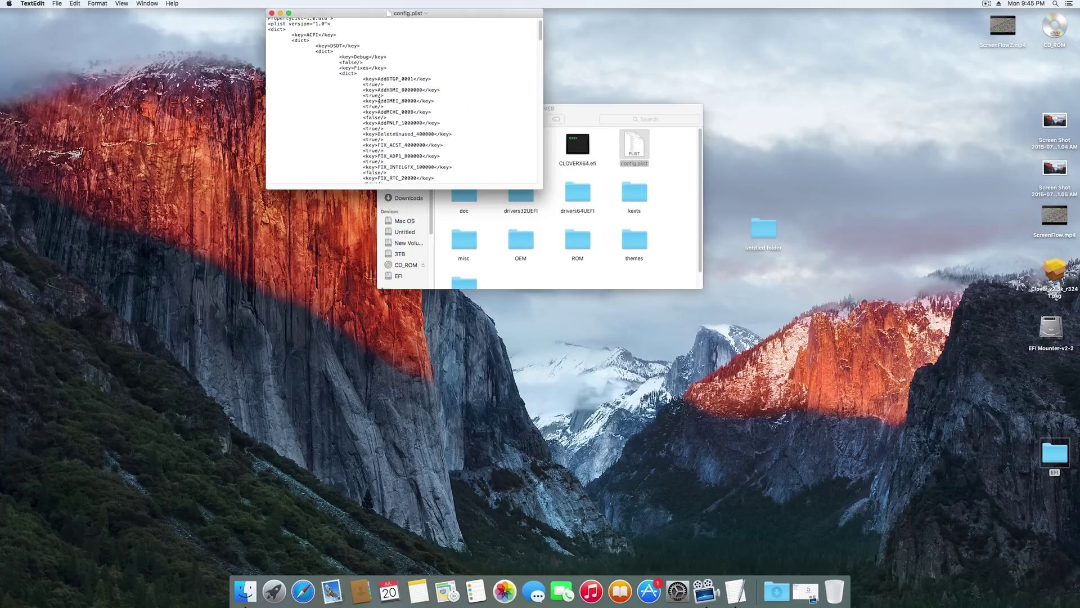
pyautogui.scroll(2, 369, 97)
pyautogui.click(369, 97)
pyautogui.press('BackSpace')
pyautogui.press('BackSpace')
pyautogui.press('BackSpace')
pyautogui.press('BackSpace')
pyautogui.write('false')
pyautogui.click(379, 108)
pyautogui.press('BackSpace')
pyautogui.press('BackSpace')
pyautogui.press('BackSpace')
pyautogui.press('BackSpace')
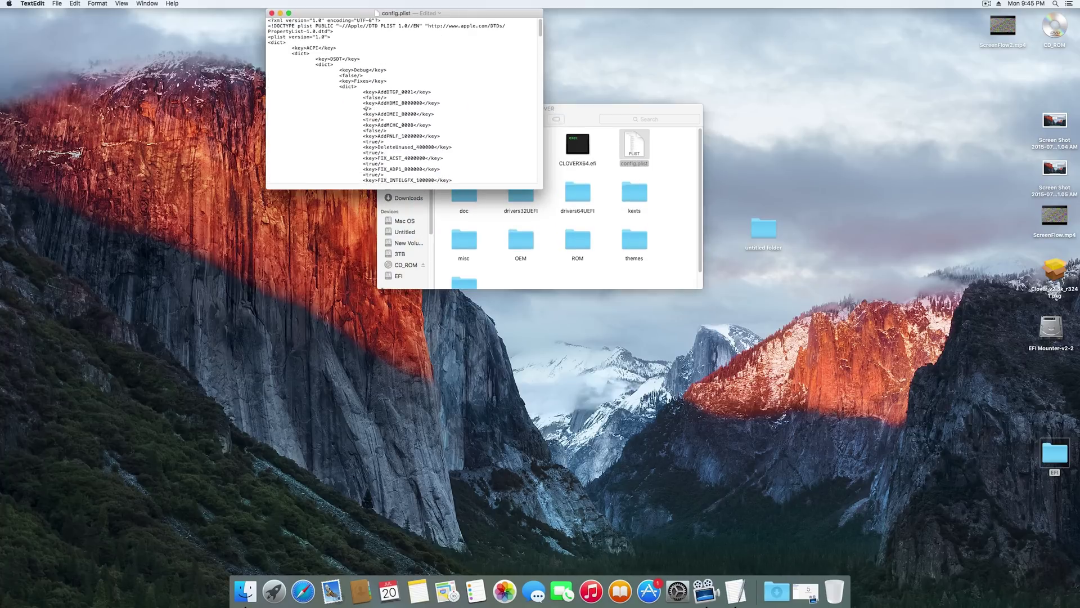
pyautogui.write('false')
pyautogui.click(379, 119)
pyautogui.press('BackSpace')
pyautogui.press('BackSpace')
pyautogui.press('BackSpace')
pyautogui.press('BackSpace')
pyautogui.write('false')
# Change AddPNLF, DeleteUnused, FIX_ACST and FIX_ADP1 from true to false.
pyautogui.doubleClick(371, 141)
pyautogui.write('false')
pyautogui.doubleClick(372, 152)
pyautogui.write('false')
pyautogui.doubleClick(372, 163)
pyautogui.write('false')
pyautogui.doubleClick(372, 174)
pyautogui.write('false')
# Set FIX_RTC, FIX_S3D, FIX_TMR, FIX_WAK and FixAirport to false.
pyautogui.scroll(-5, 371, 140)
pyautogui.doubleClick(368, 112)
pyautogui.write('talse')
pyautogui.doubleClick(372, 122)
pyautogui.write('false')
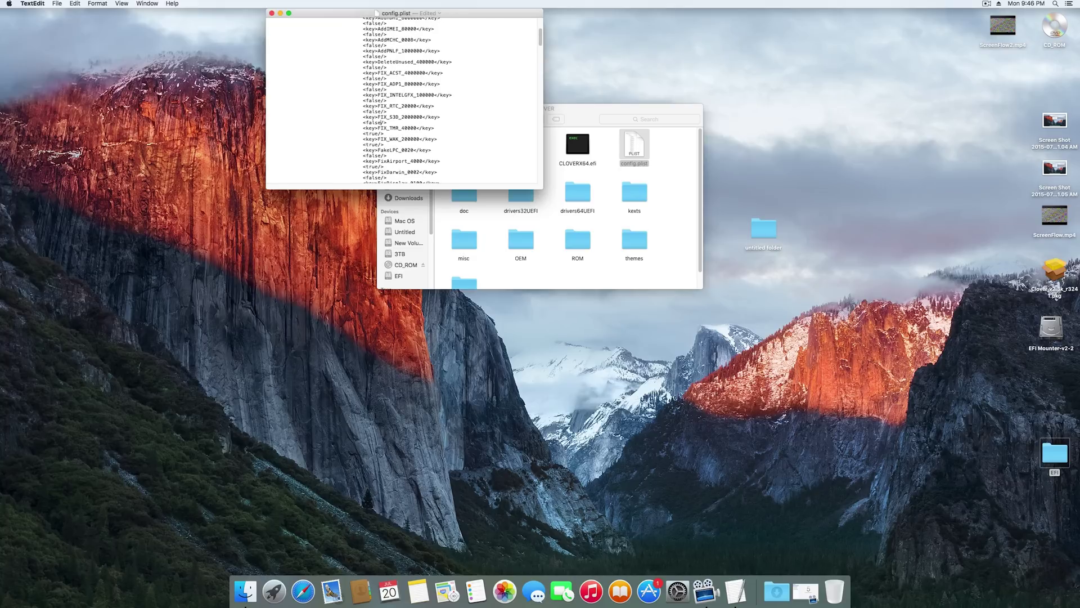
pyautogui.doubleClick(371, 133)
pyautogui.write('false')
pyautogui.click(376, 145)
pyautogui.press('BackSpace')
pyautogui.press('BackSpace')
pyautogui.press('BackSpace')
pyautogui.press('BackSpace')
pyautogui.write('false')
pyautogui.doubleClick(372, 166)
pyautogui.write('false')
# Set FixIPIC_0040, FixLAN_2000, FixShutdown_0004 and NewWay_80000000 to false, then save and close config.plist.
pyautogui.scroll(-5, 380, 100)
pyautogui.doubleClick(371, 161)
pyautogui.write('false')
pyautogui.doubleClick(371, 171)
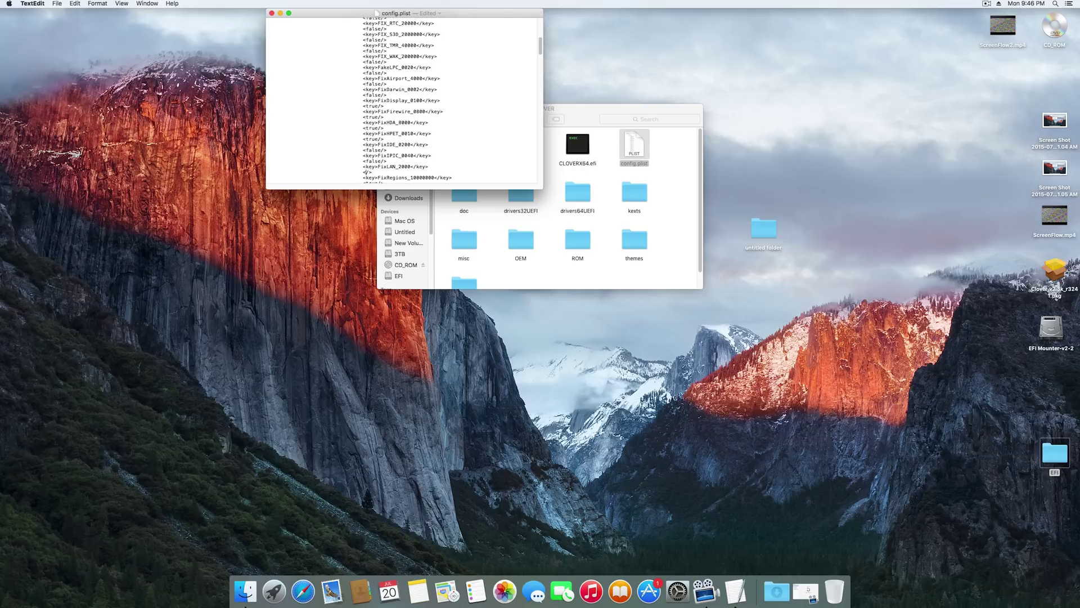
pyautogui.write('false')
pyautogui.scroll(-5, 380, 112)
pyautogui.doubleClick(376, 133)
pyautogui.write('false')
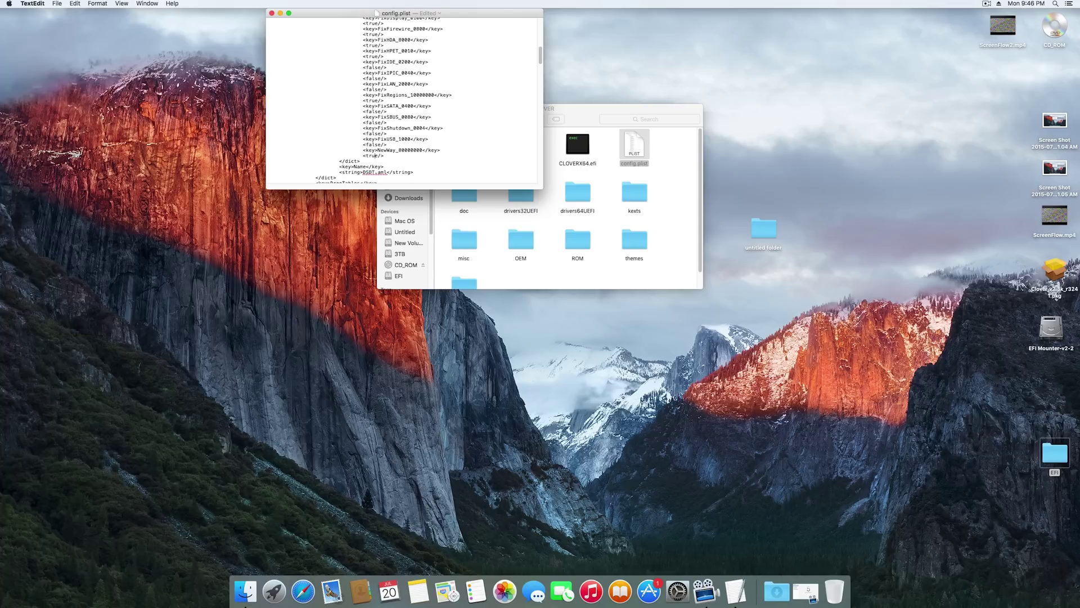
pyautogui.doubleClick(378, 155)
pyautogui.write('false')
pyautogui.click(272, 13)
pyautogui.click(476, 94)
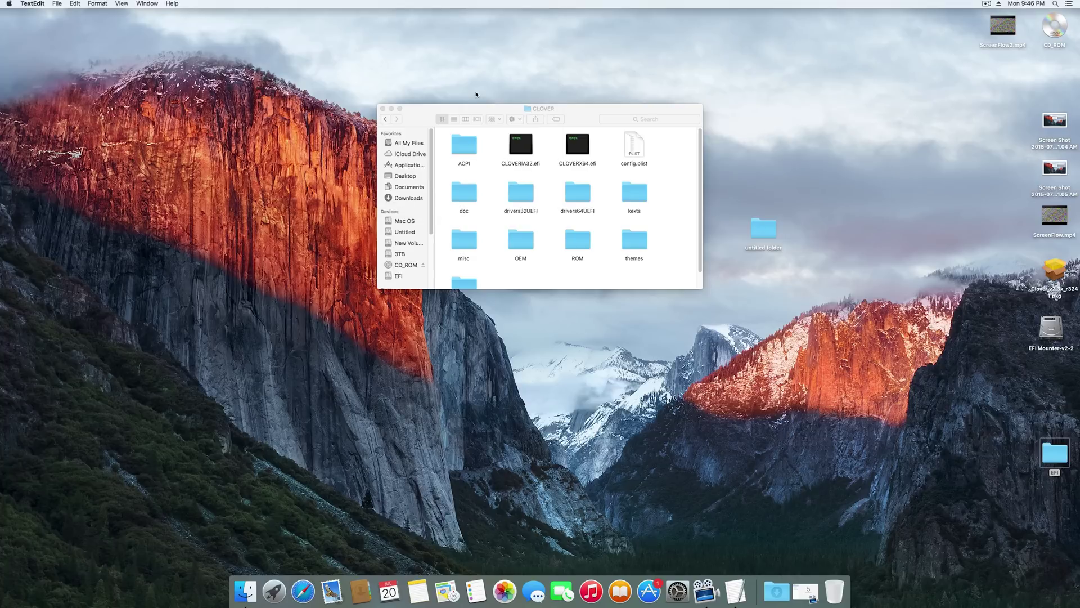
# In Mission Control, switch to the Mail/Safari split-view space and take Mail out of full screen.
pyautogui.hotkey('ctrl', 'Up')
pyautogui.click(581, 34)
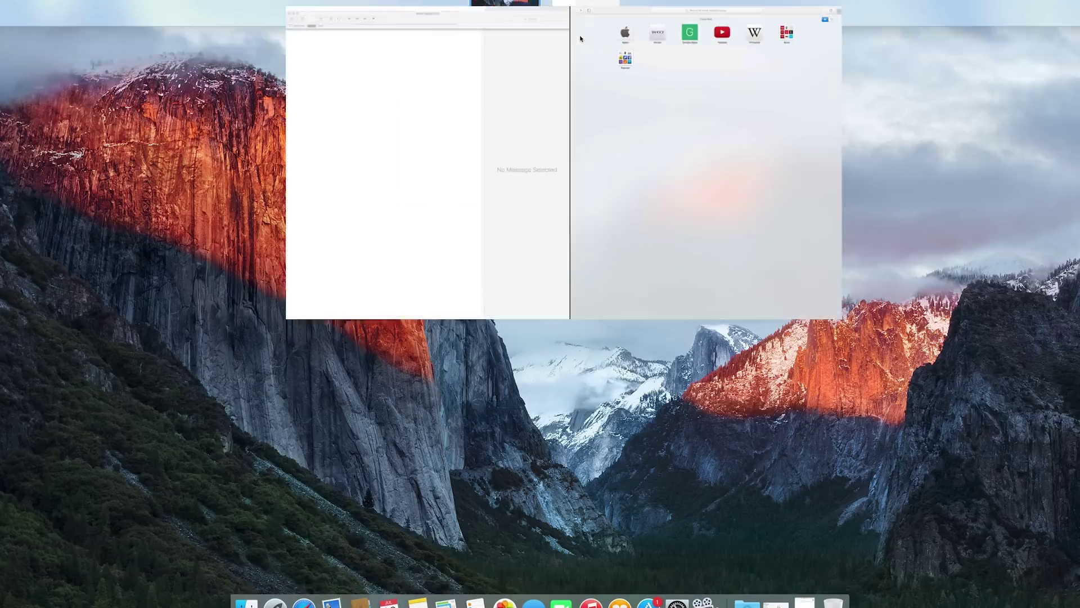
pyautogui.moveTo(206, 3)
pyautogui.click(9, 4)
pyautogui.click(9, 3)
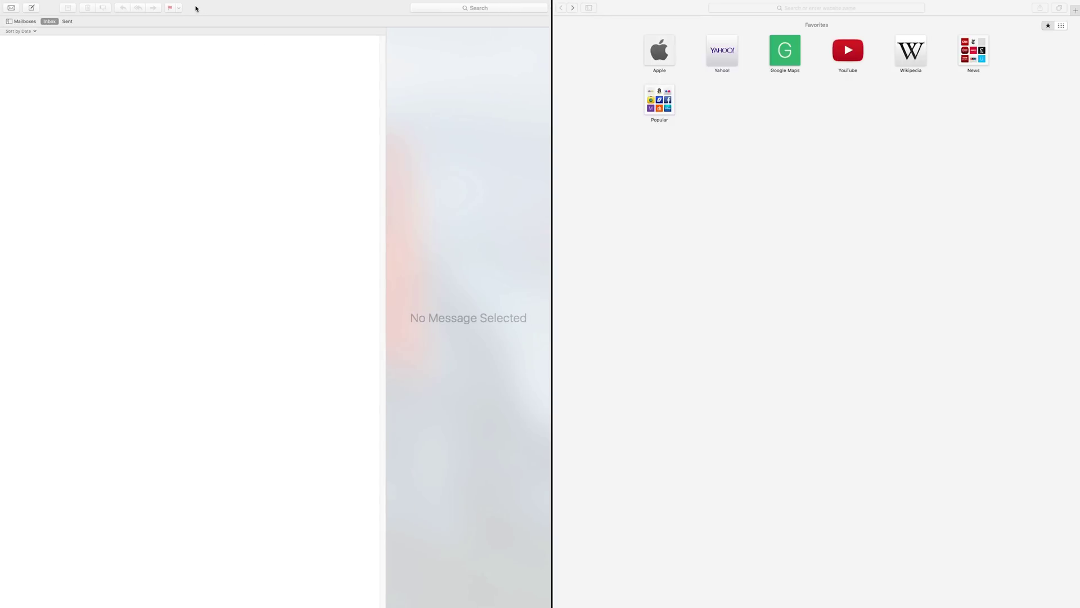
pyautogui.moveTo(1, 2)
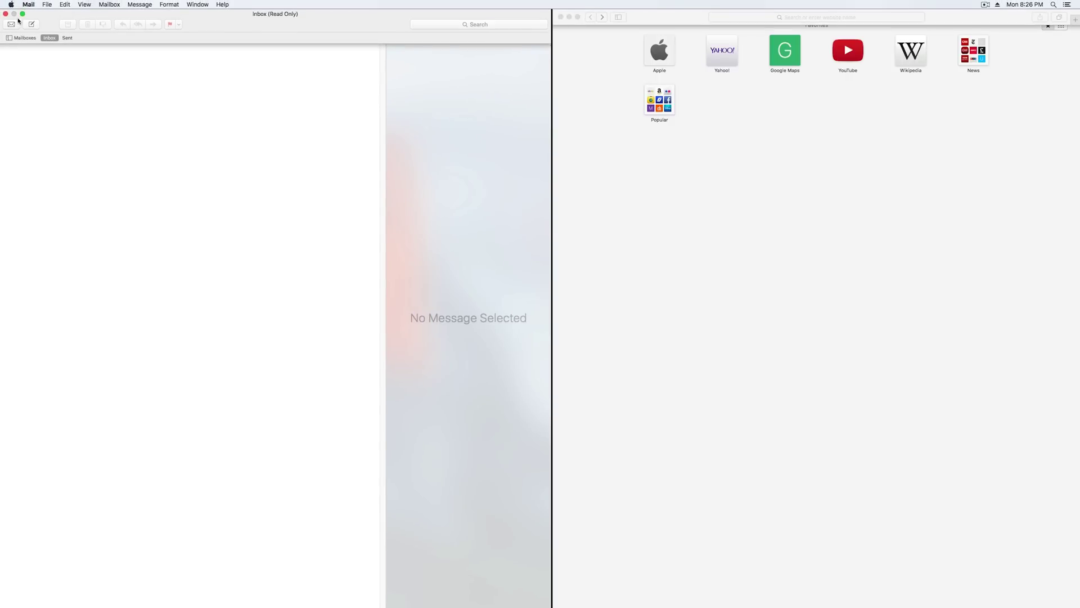
pyautogui.click(25, 17)
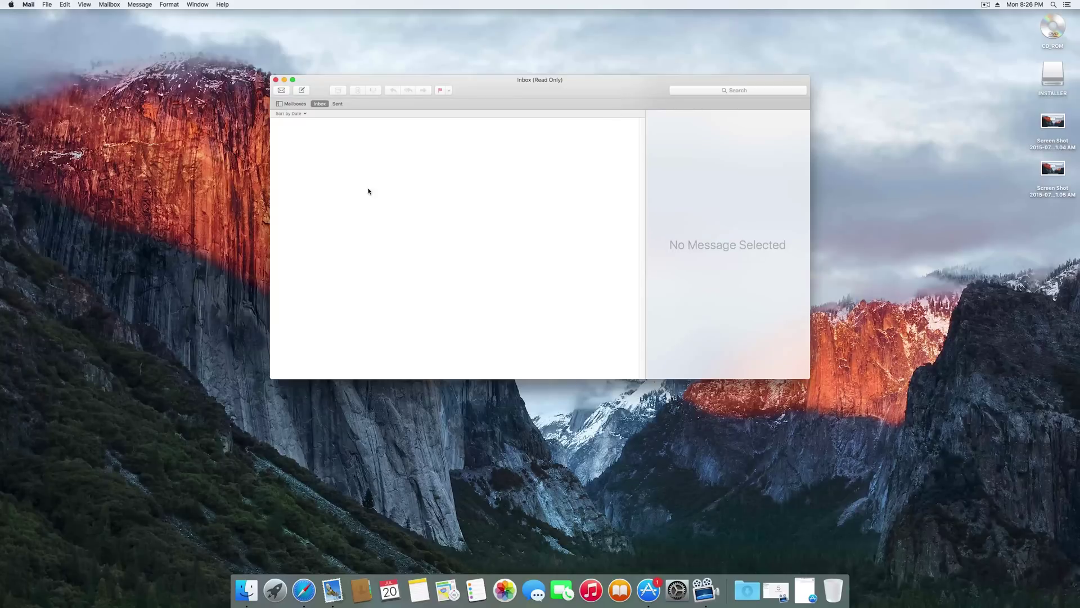
# Reorder the Safari space ahead of Desktop and return to the Desktop space.
pyautogui.hotkey('ctrl', 'Up')
pyautogui.moveTo(543, 22)
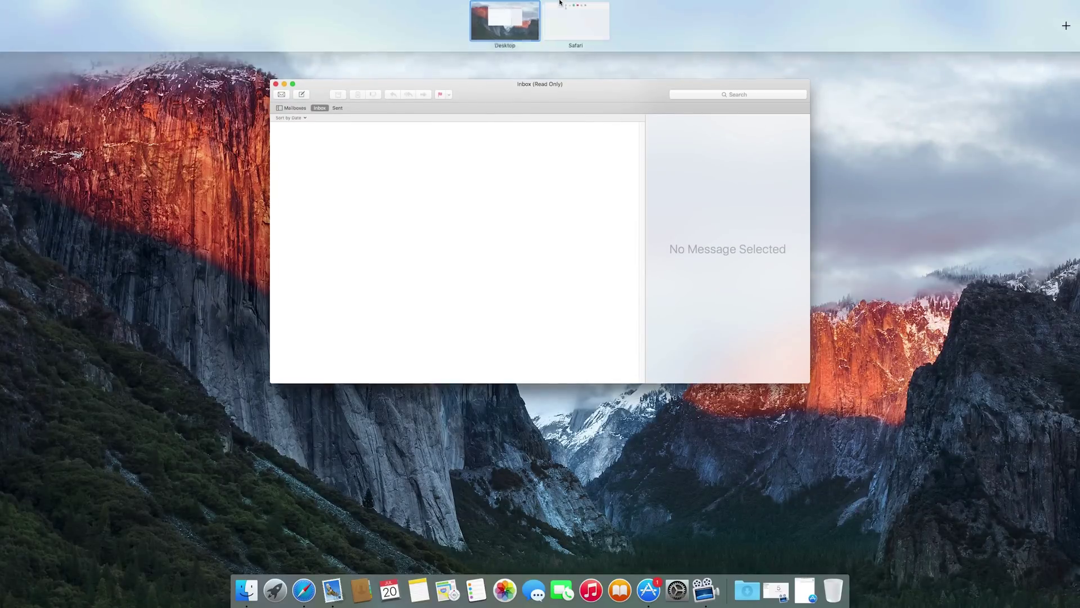
pyautogui.moveTo(546, 25)
pyautogui.mouseDown()
pyautogui.moveTo(454, 23)
pyautogui.moveTo(549, 24)
pyautogui.mouseUp()
pyautogui.click(548, 28)
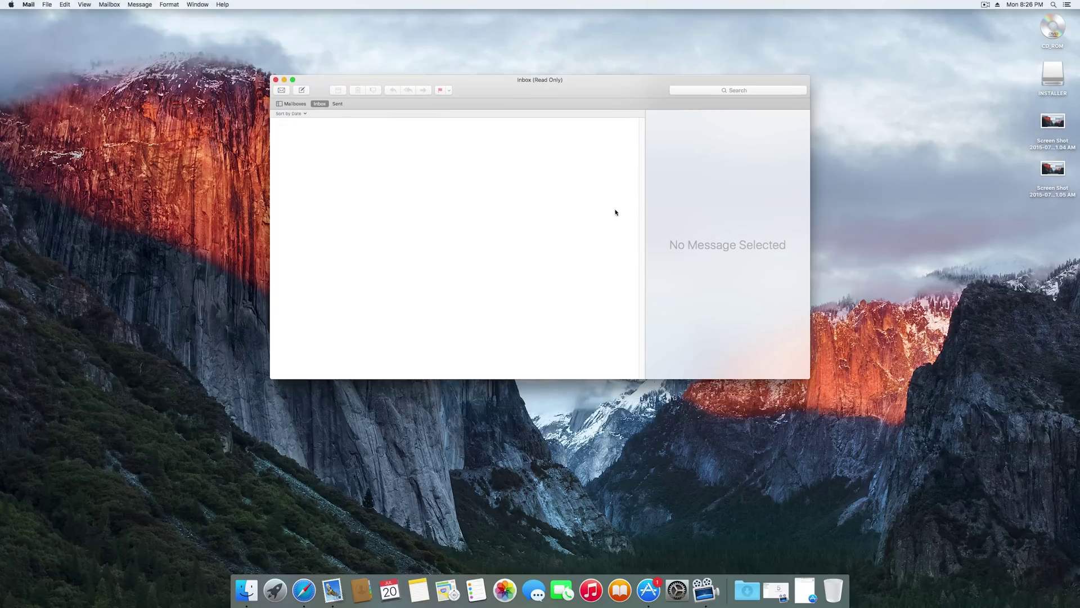
# Minimize the Mail inbox and load Google in Safari.
pyautogui.click(285, 79)
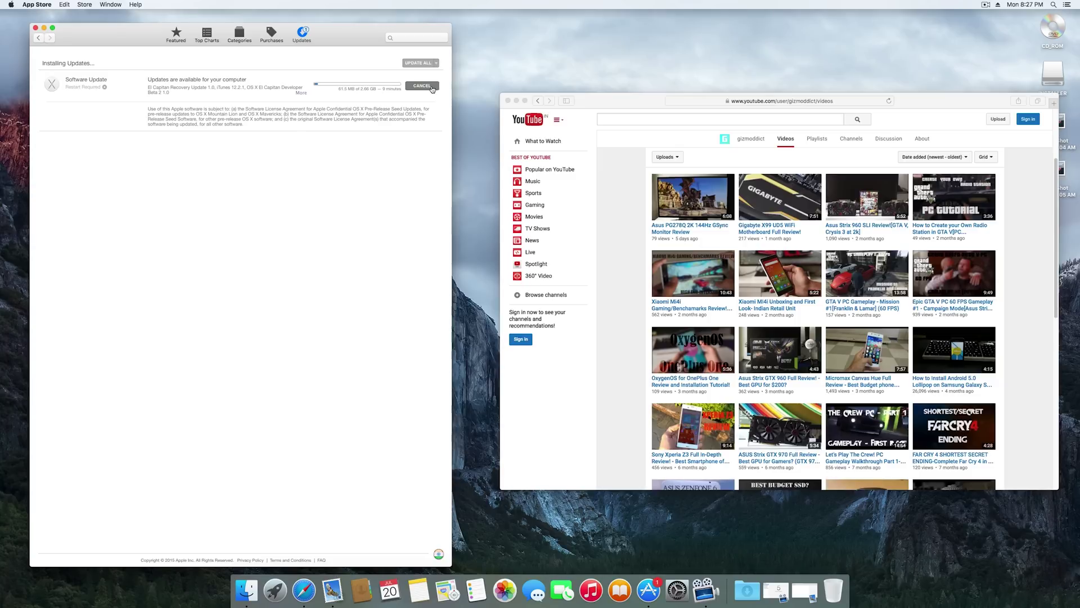
pyautogui.click(733, 102)
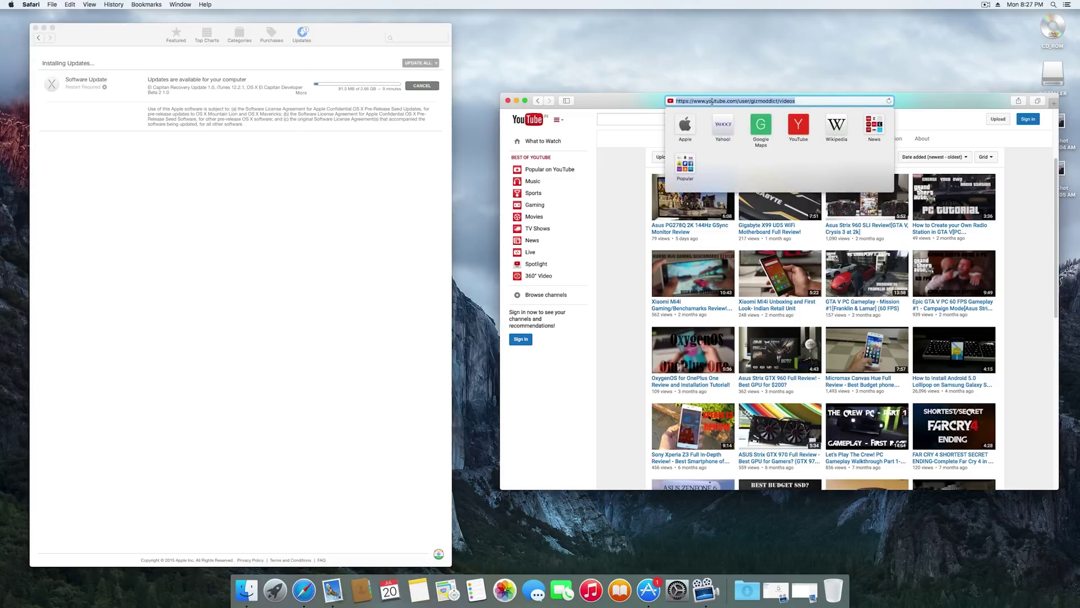
pyautogui.write('google.co.in')
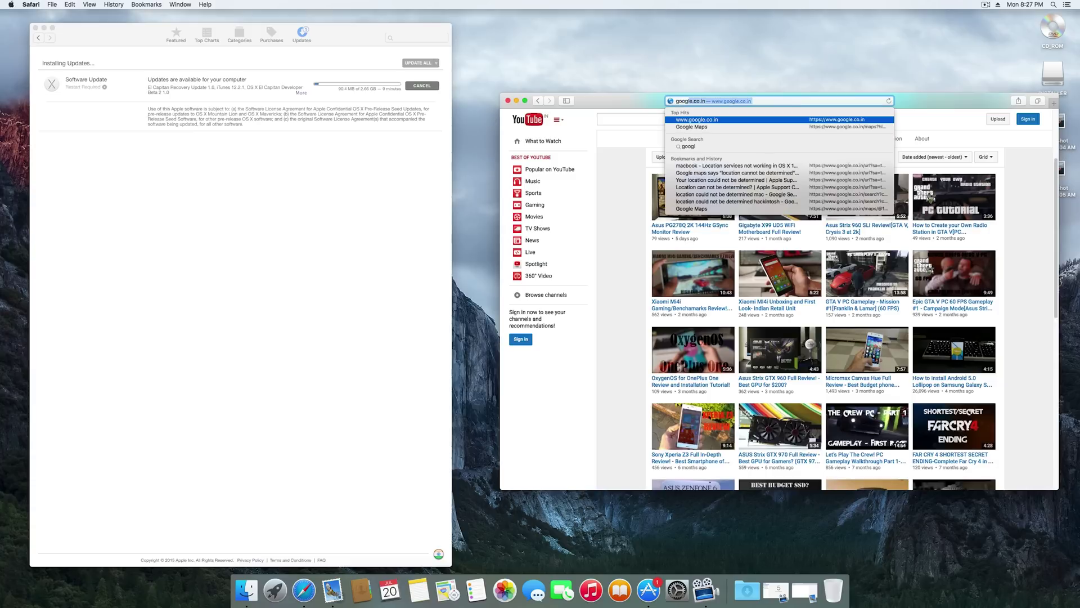
pyautogui.press('Return')
# Search Google for 'kext utility' and open the HackintoshOSX Kext Utility "El Capitan" Ready result.
pyautogui.write('kext uti')
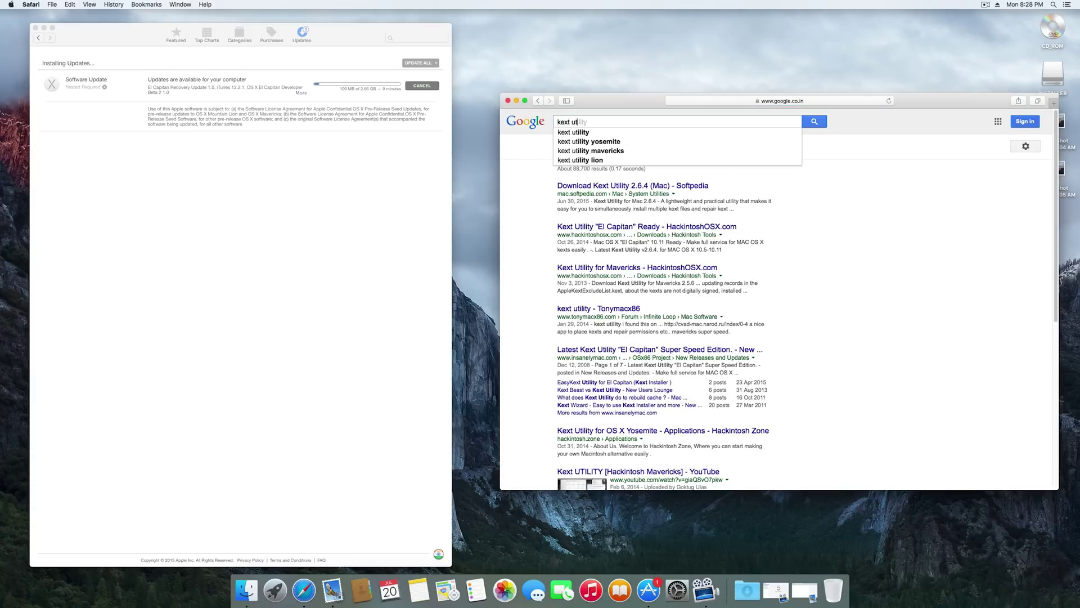
pyautogui.press('BackSpace')
pyautogui.press('BackSpace')
pyautogui.press('Down')
pyautogui.press('Return')
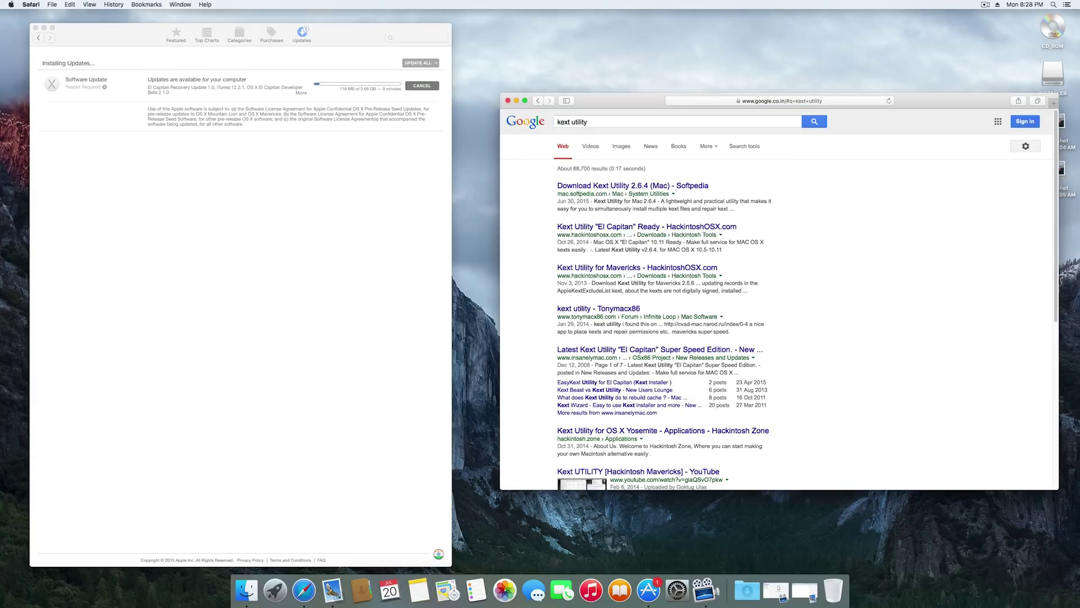
pyautogui.click(640, 229)
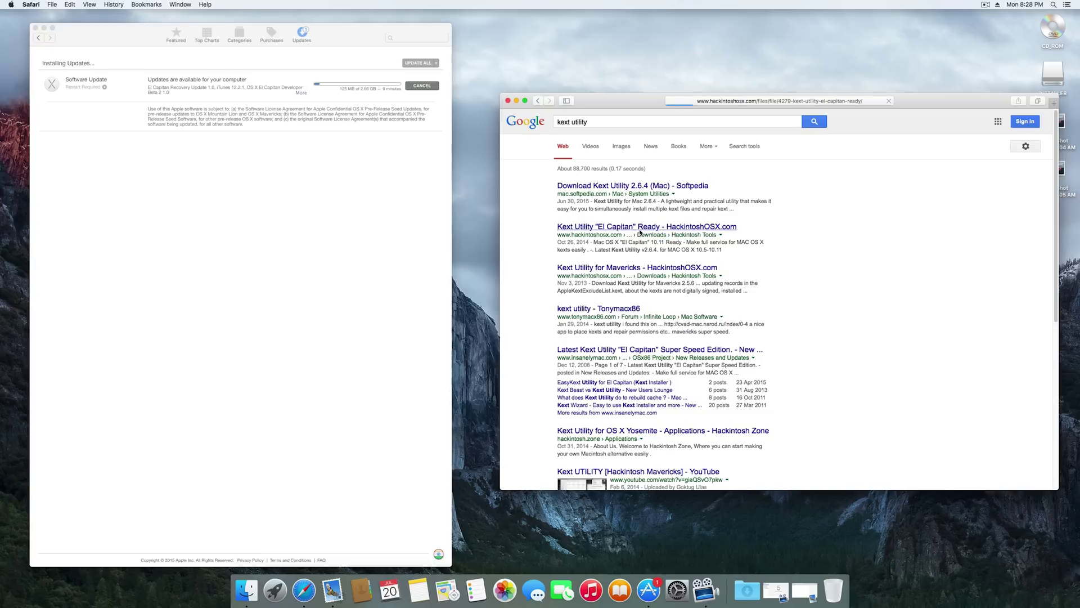